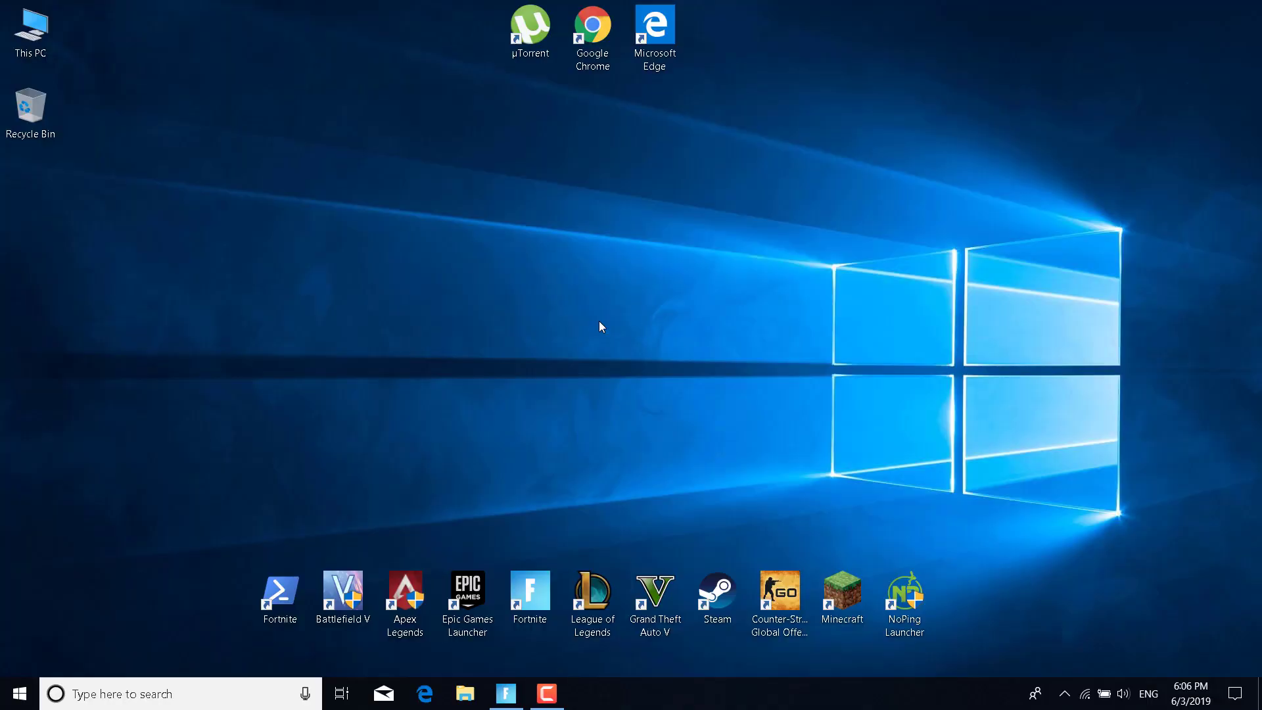
# Step: Apply the BUILDER PRO controller configuration in Fortnite, then switch back and apply COMBAT PRO
pyautogui.click(506, 693)
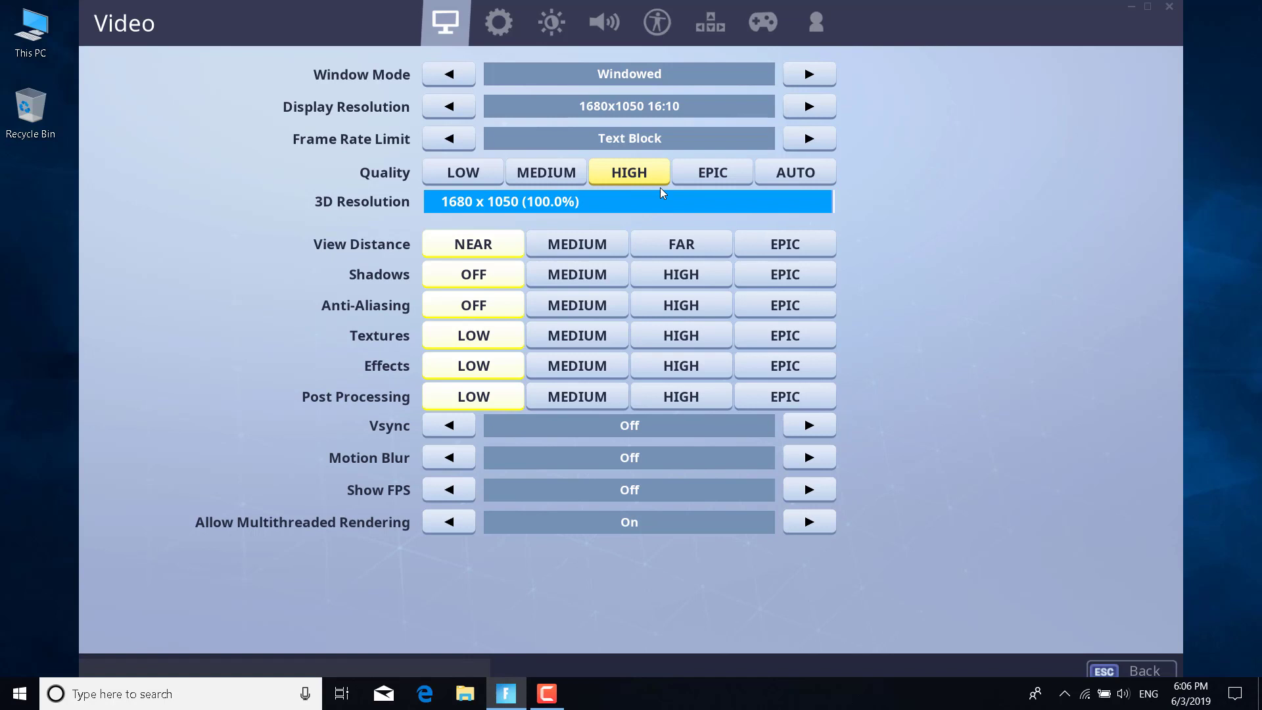
pyautogui.click(759, 26)
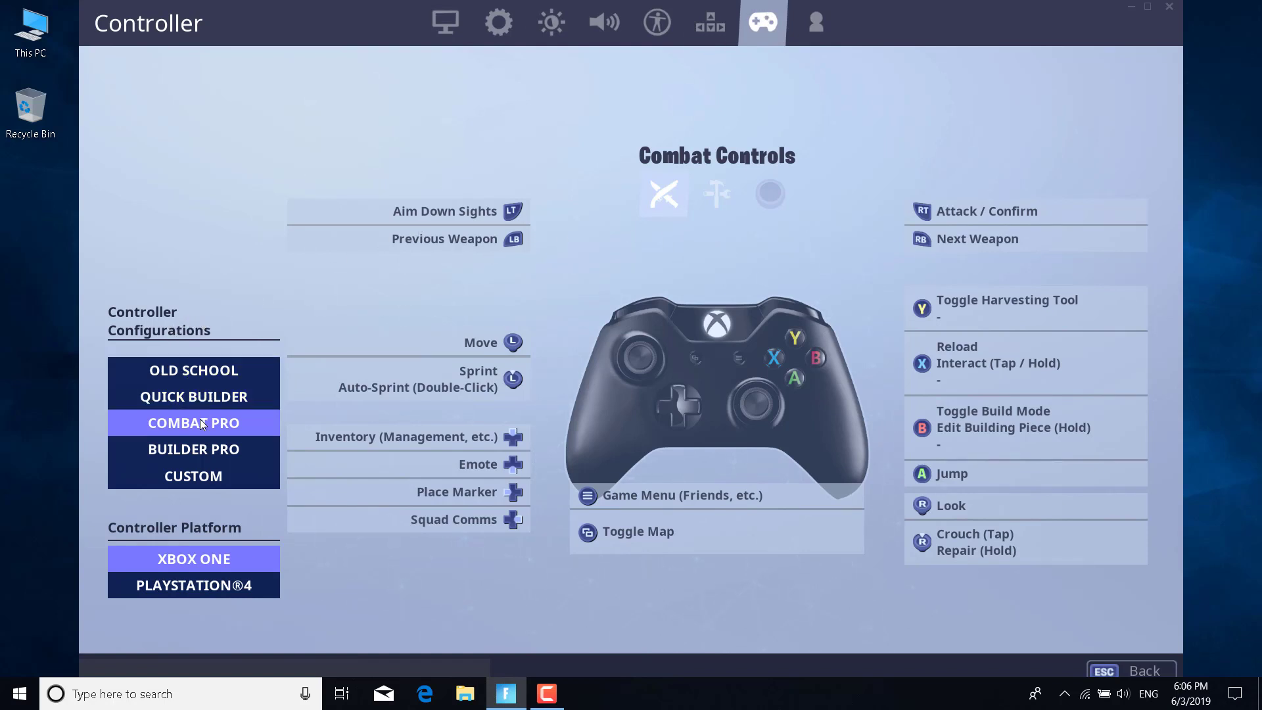
pyautogui.click(201, 456)
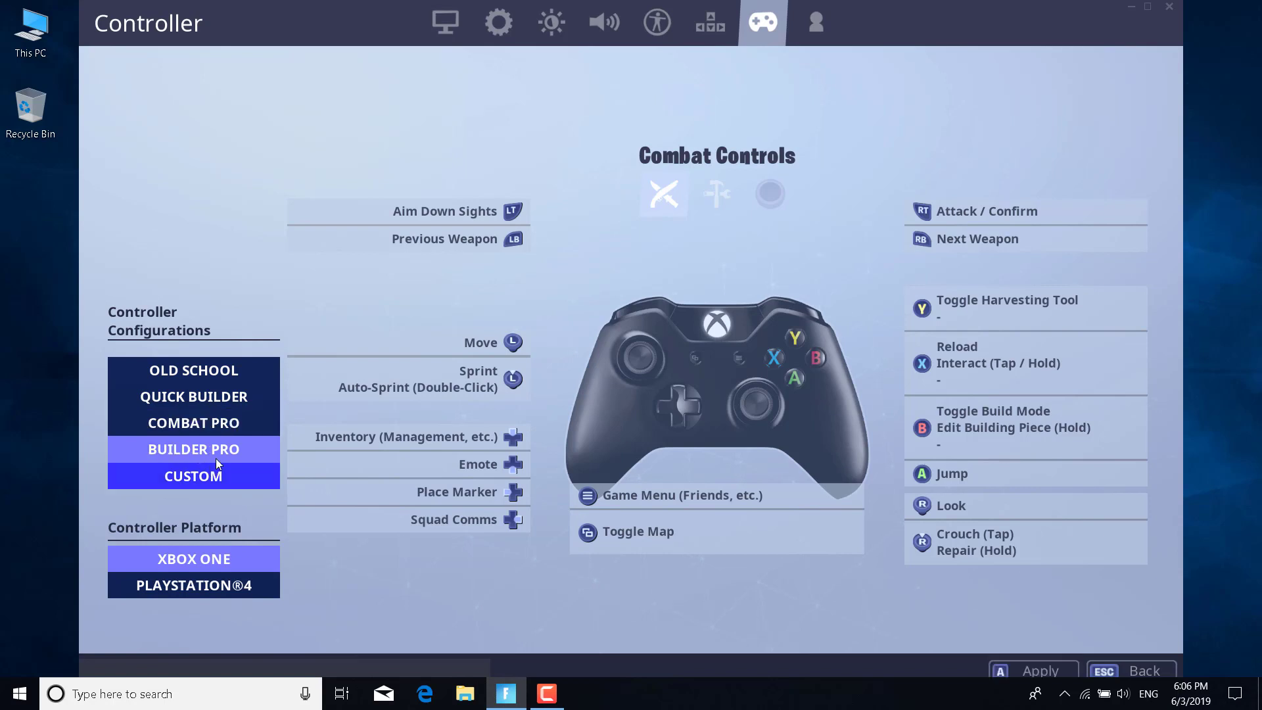
pyautogui.click(1031, 669)
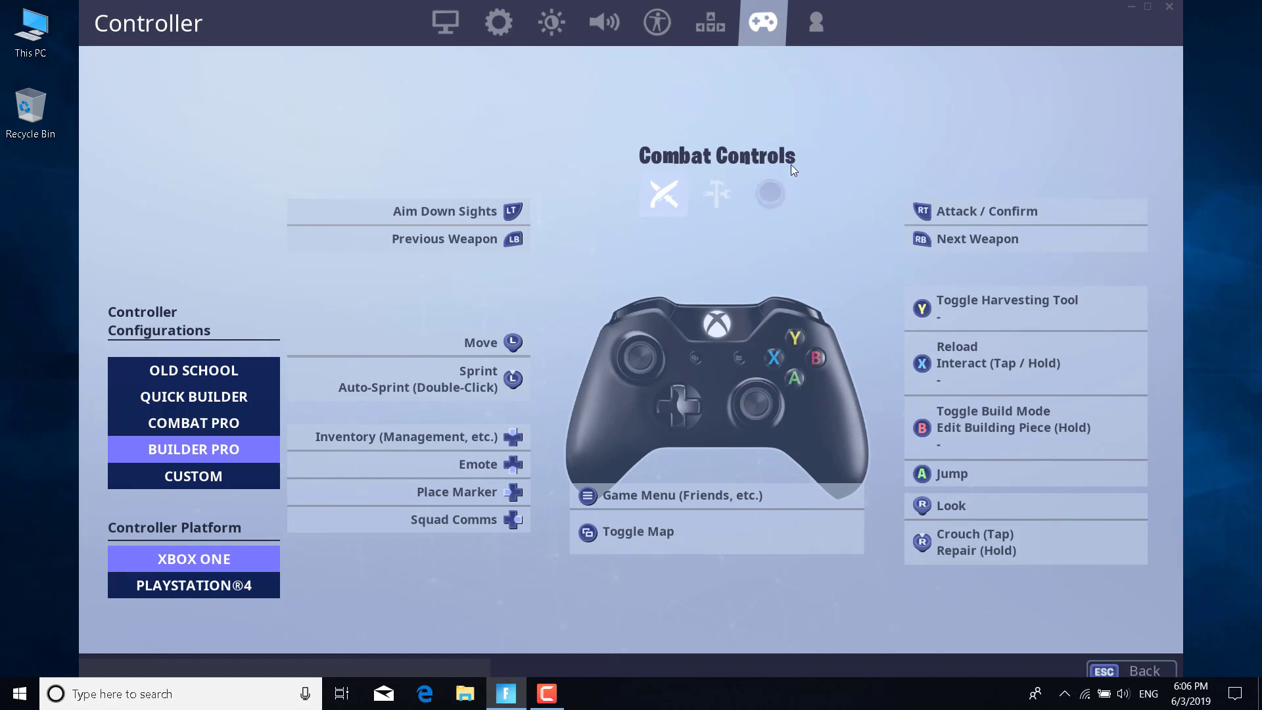
pyautogui.click(183, 424)
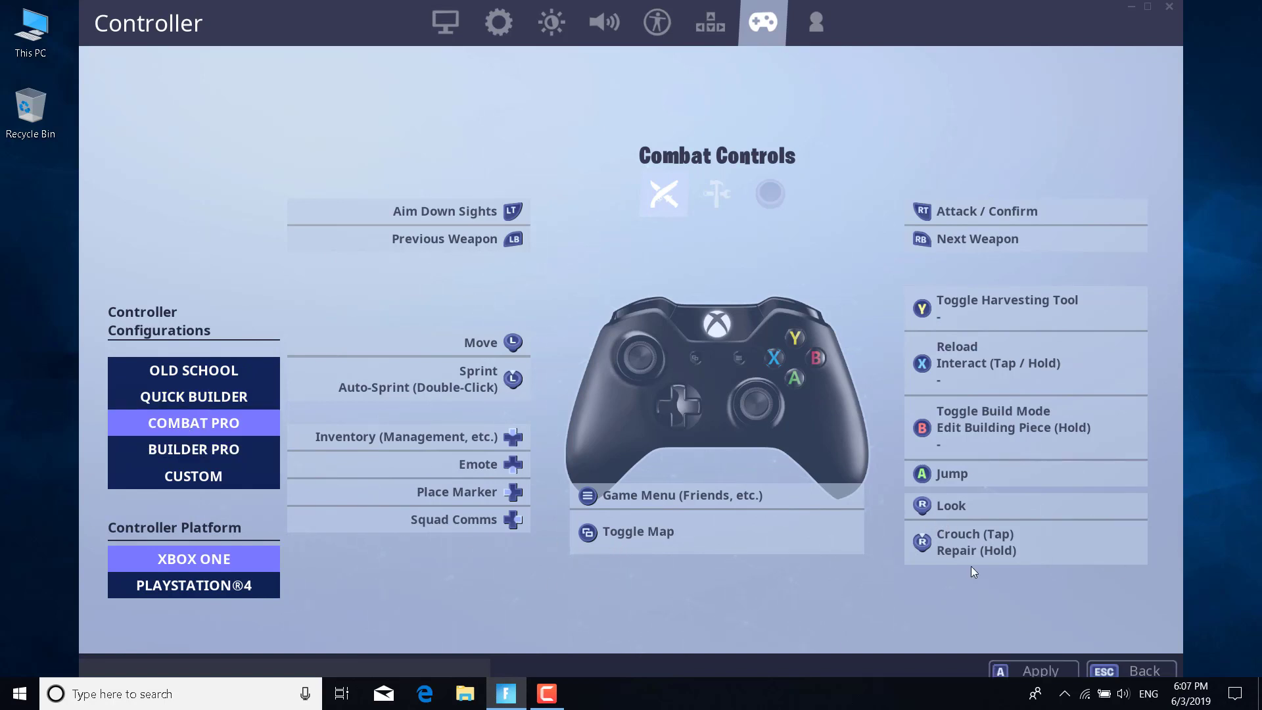
pyautogui.click(1016, 664)
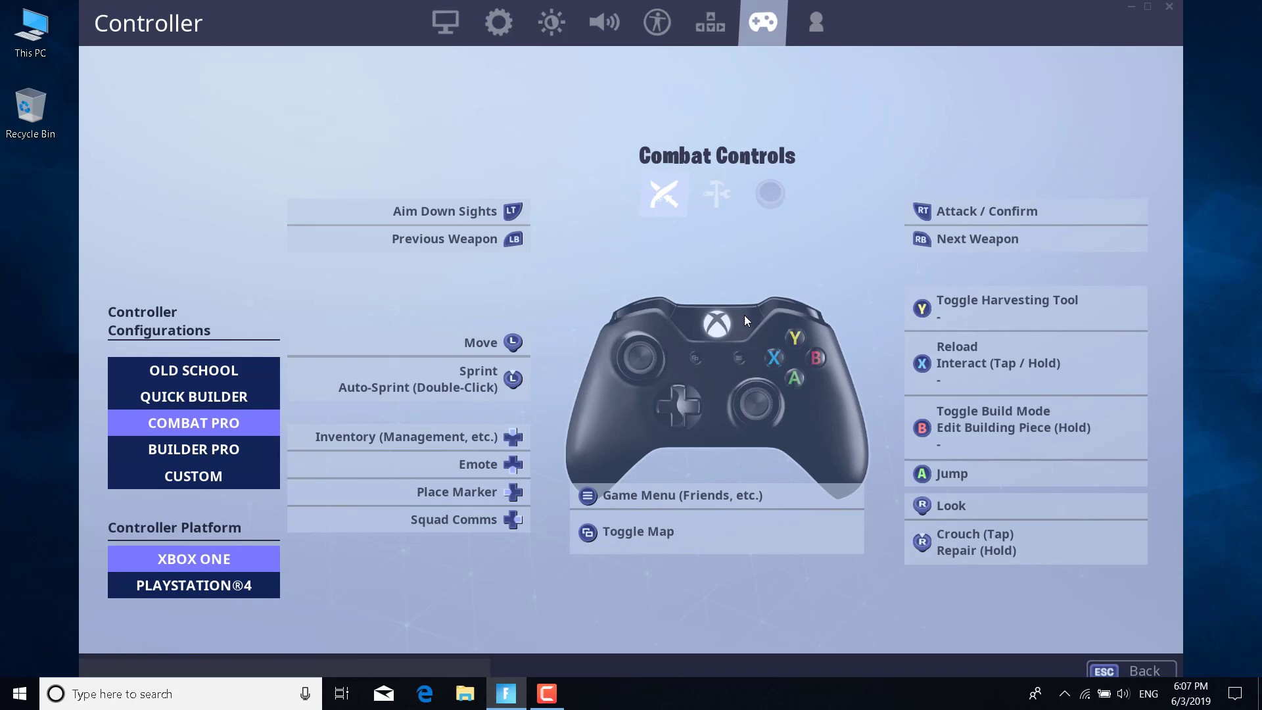
# Step: Show the desktop and launch Device Manager by searching 'Device Manager'
pyautogui.press('super+d')
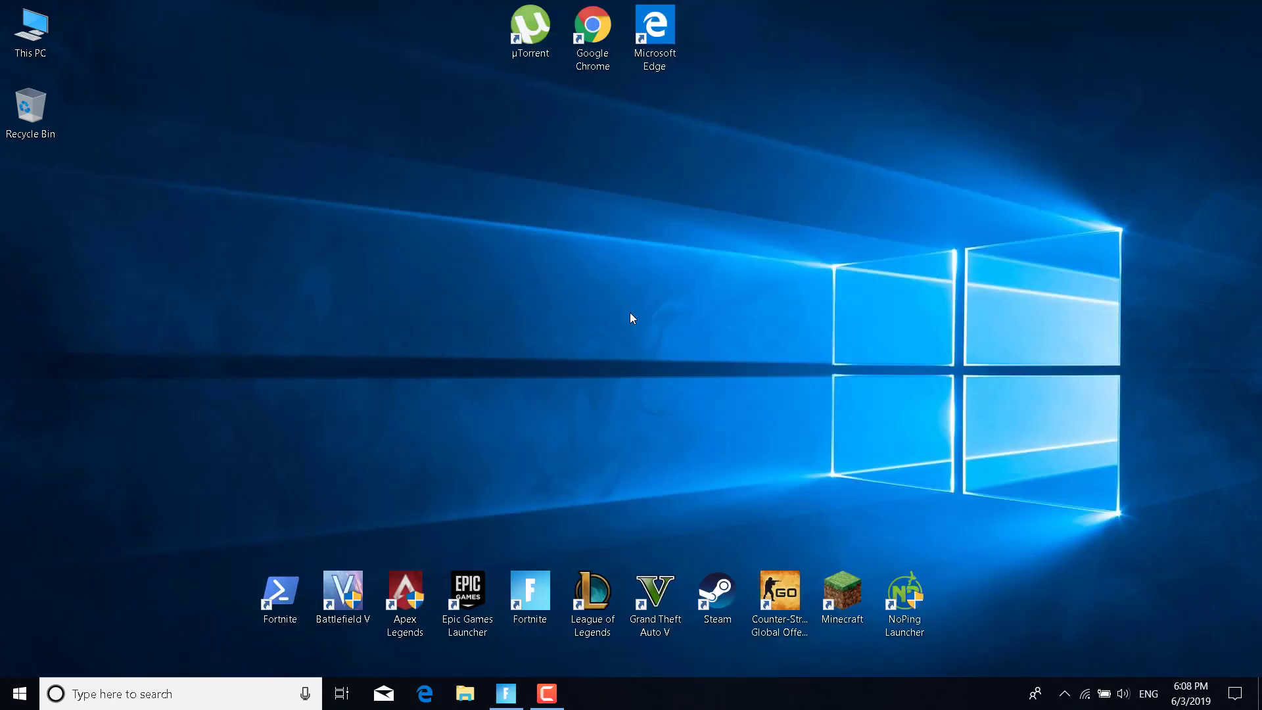
pyautogui.click(142, 687)
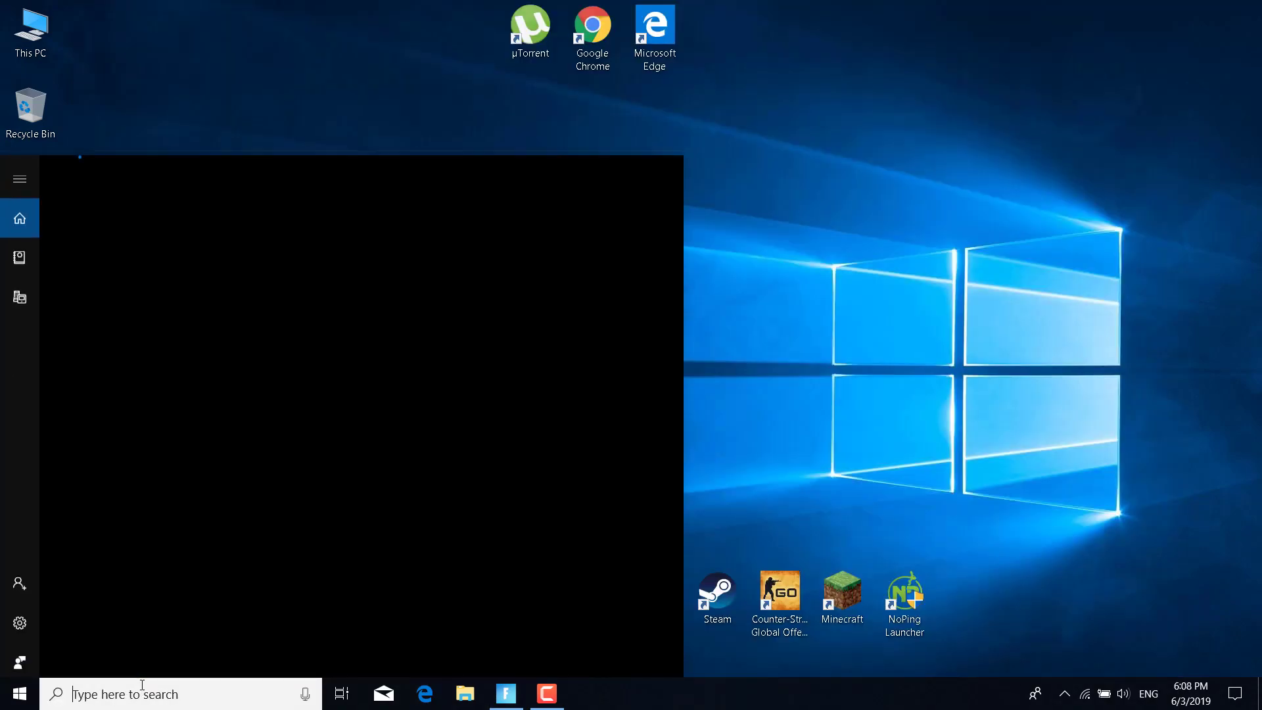
pyautogui.write('Device Manager')
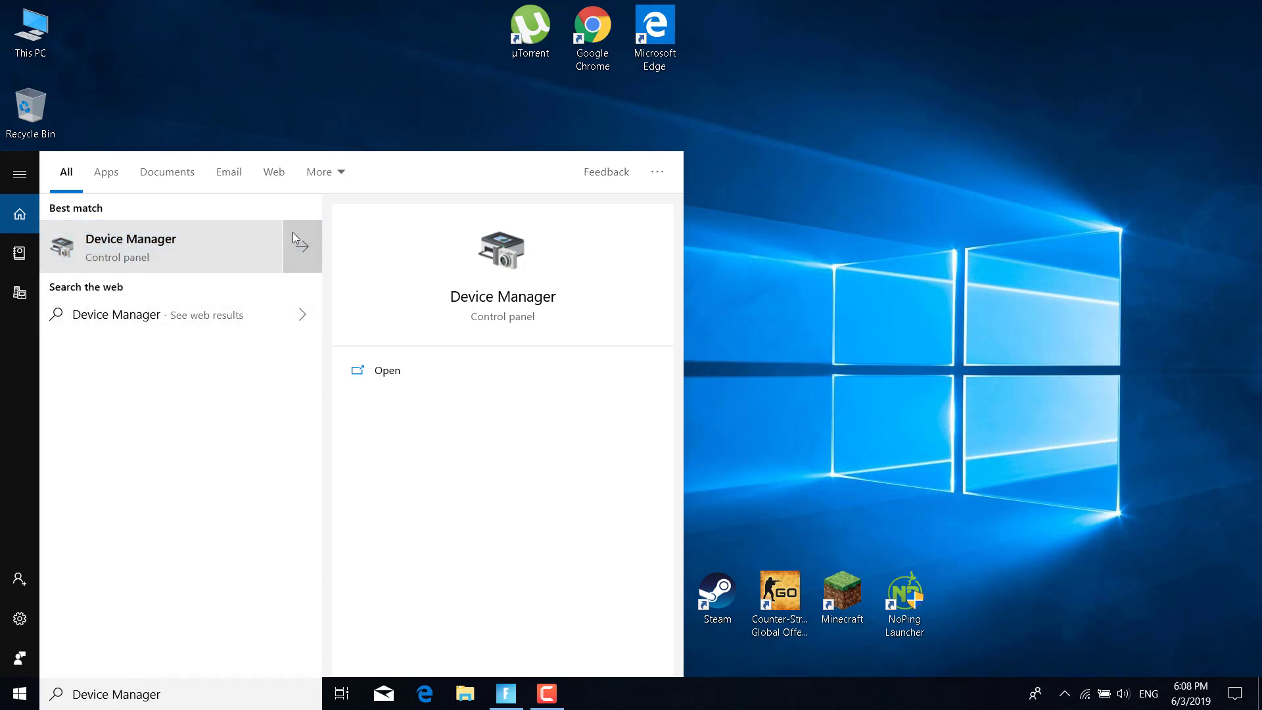
pyautogui.click(770, 189)
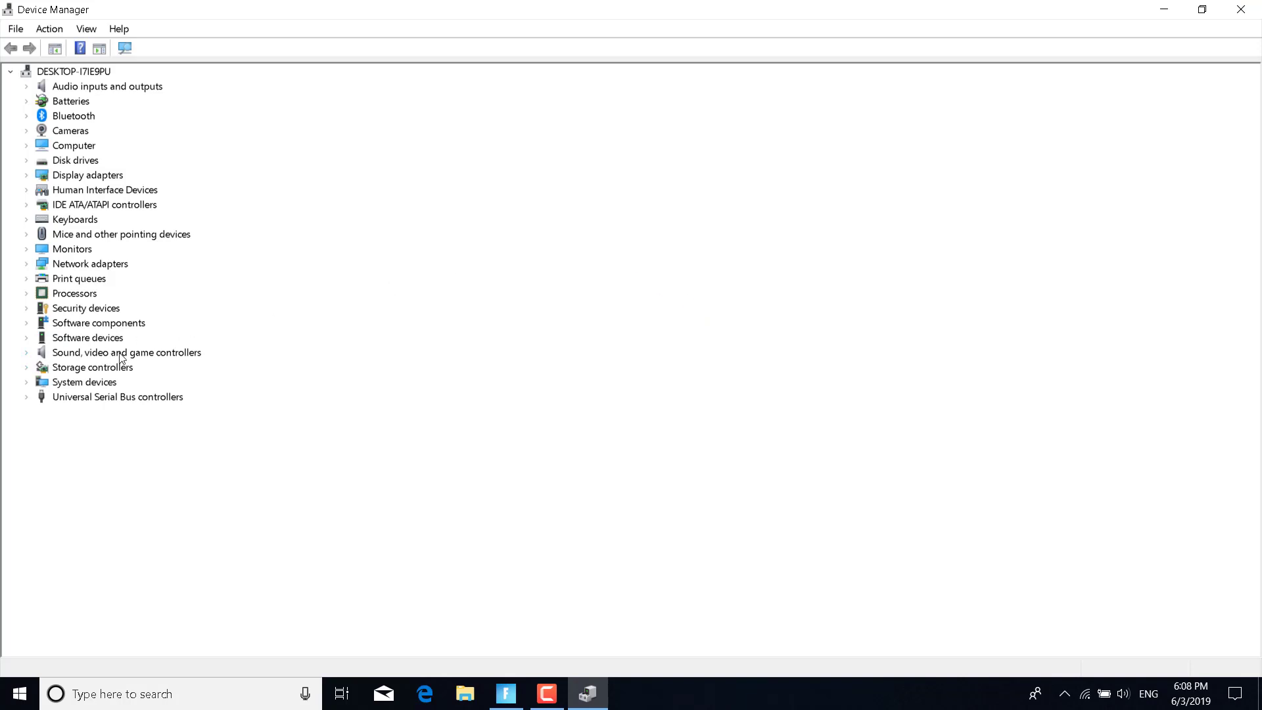
# Step: Under Sound, video and game controllers, begin uninstalling Intel(R) Display Audio, then cancel
pyautogui.click(26, 353)
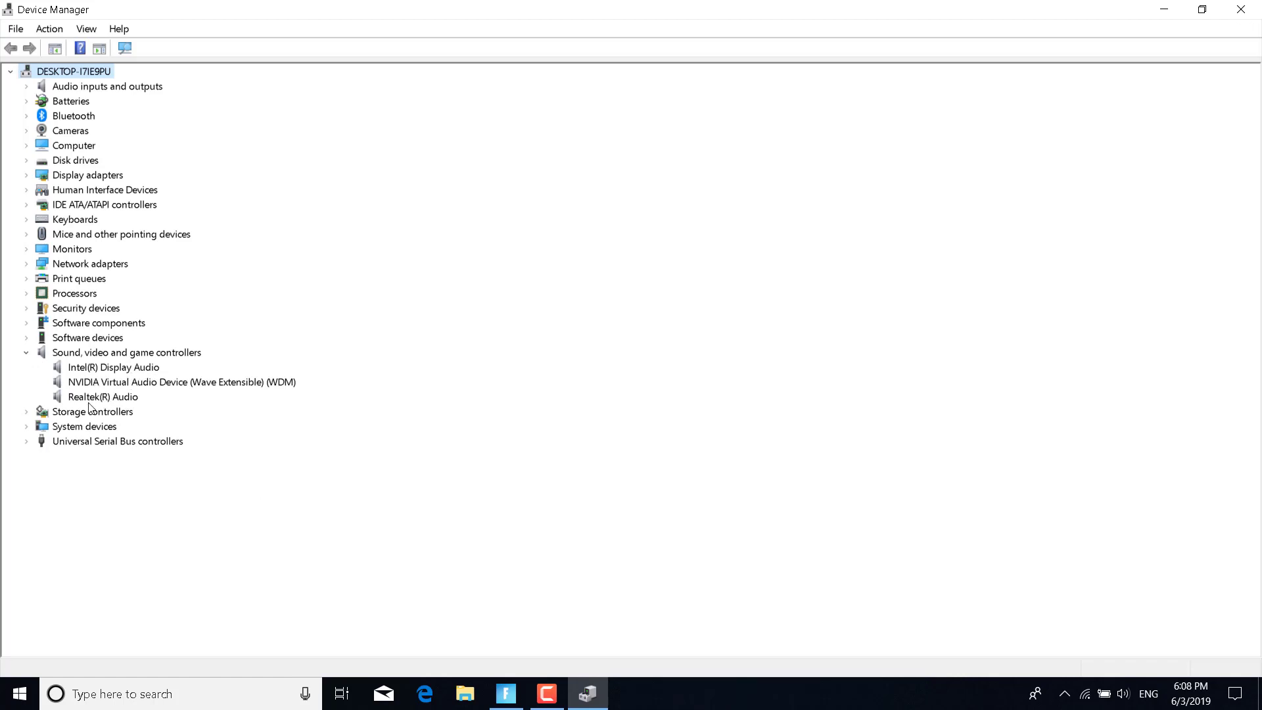
pyautogui.click(114, 372)
pyautogui.rightClick(114, 372)
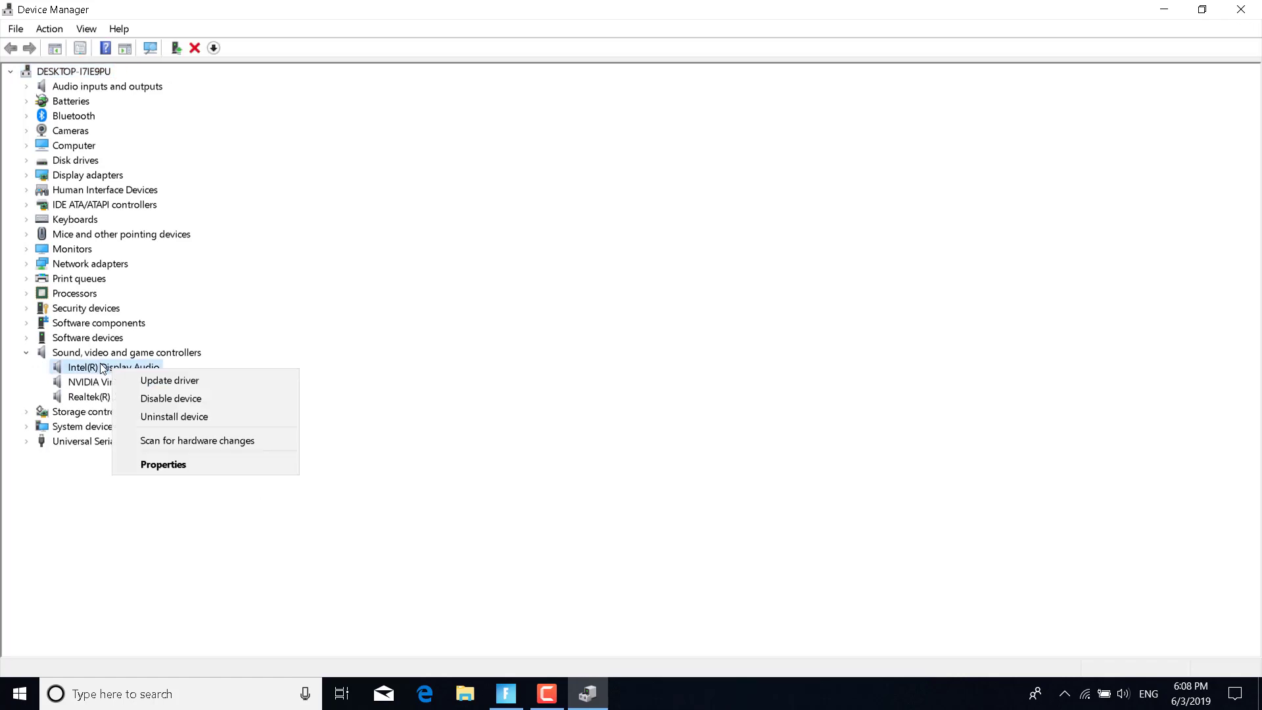
pyautogui.click(200, 416)
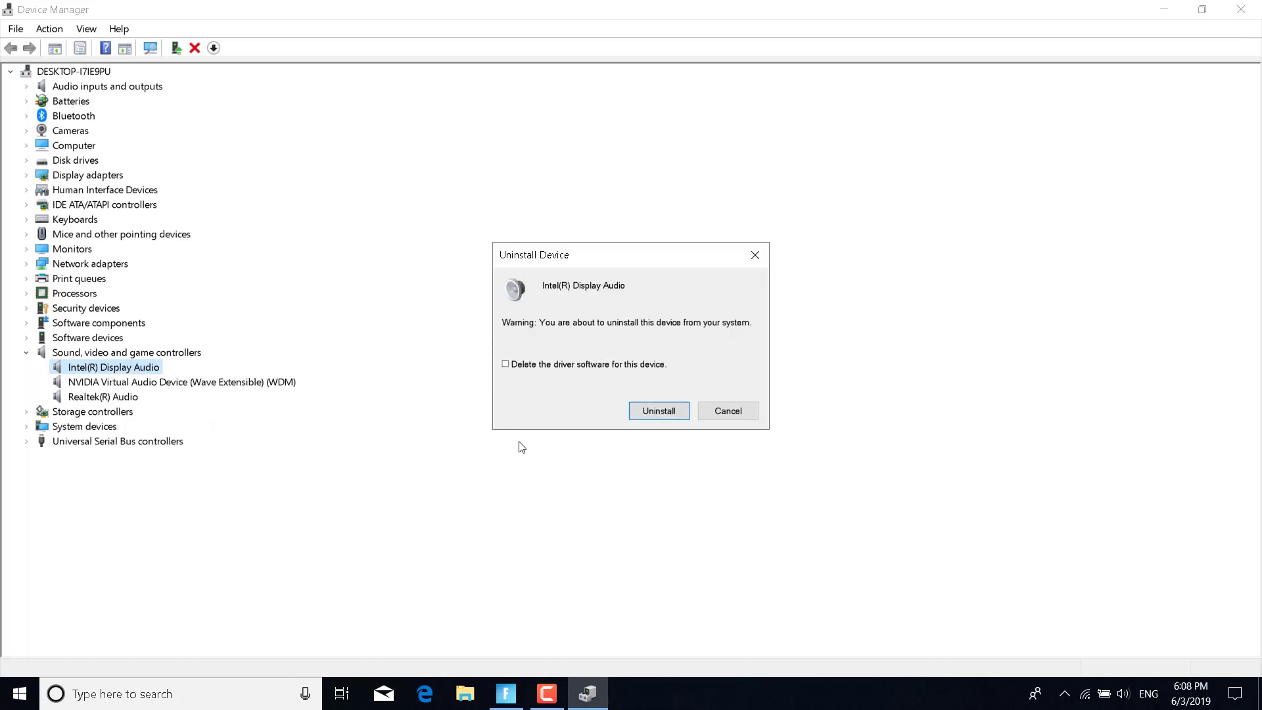
pyautogui.click(708, 415)
# Step: Begin uninstalling Realtek(R) Audio, cancel it, and close Device Manager
pyautogui.rightClick(108, 398)
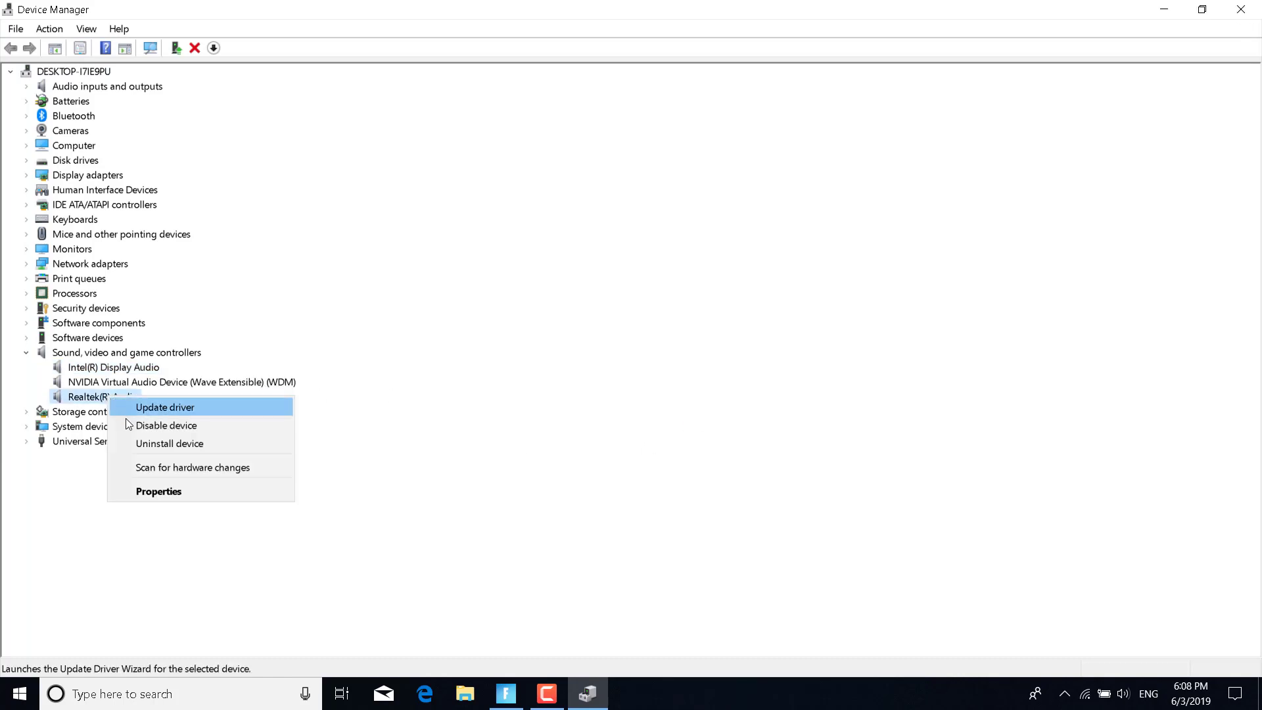
pyautogui.click(168, 442)
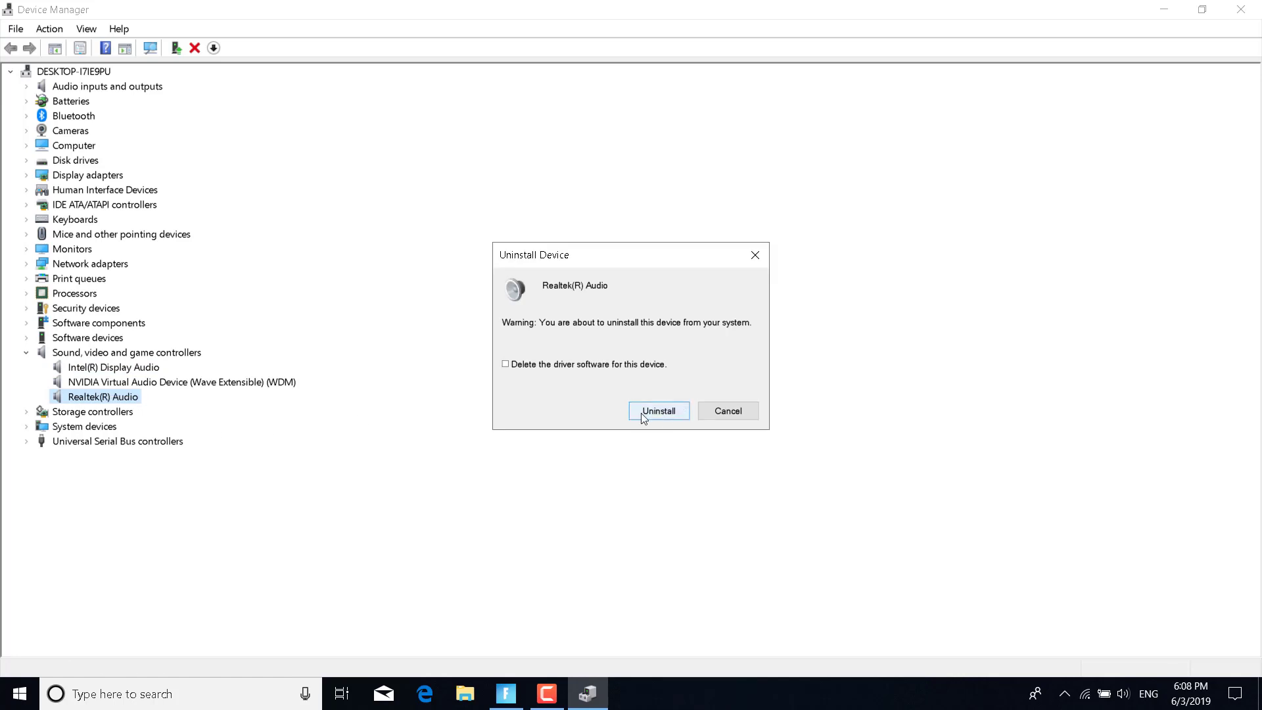
pyautogui.click(718, 413)
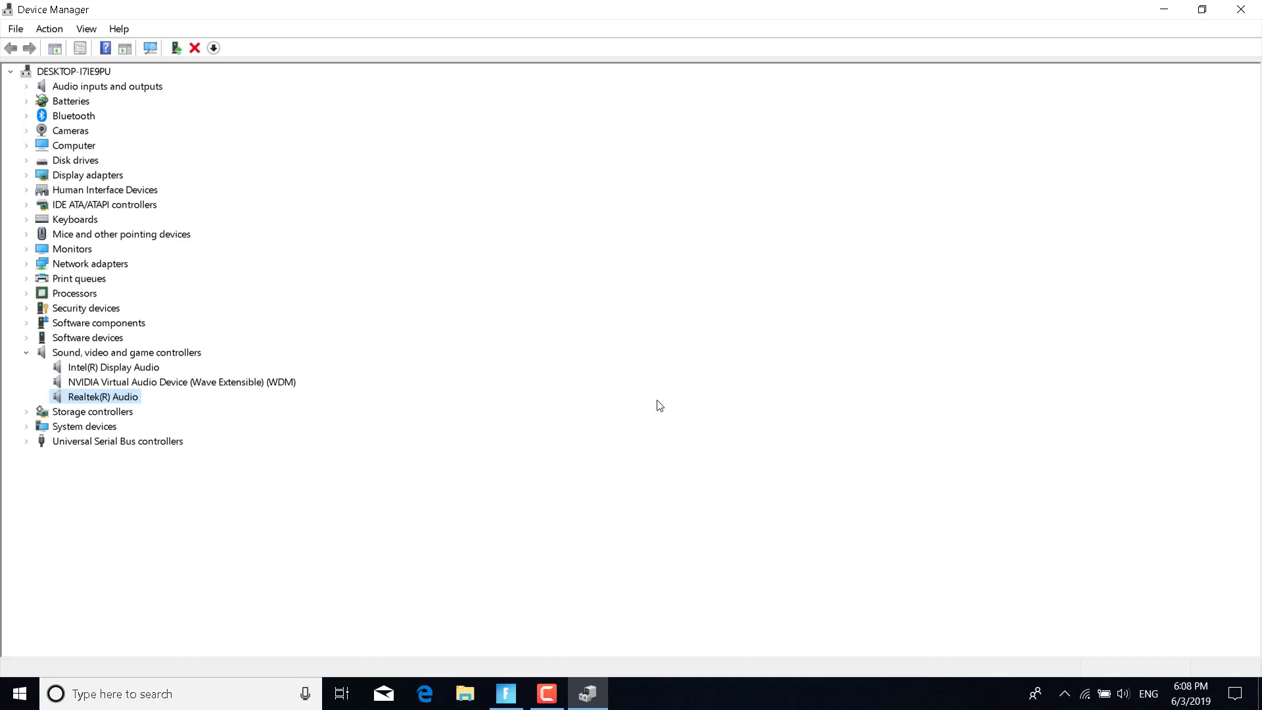
pyautogui.click(1240, 10)
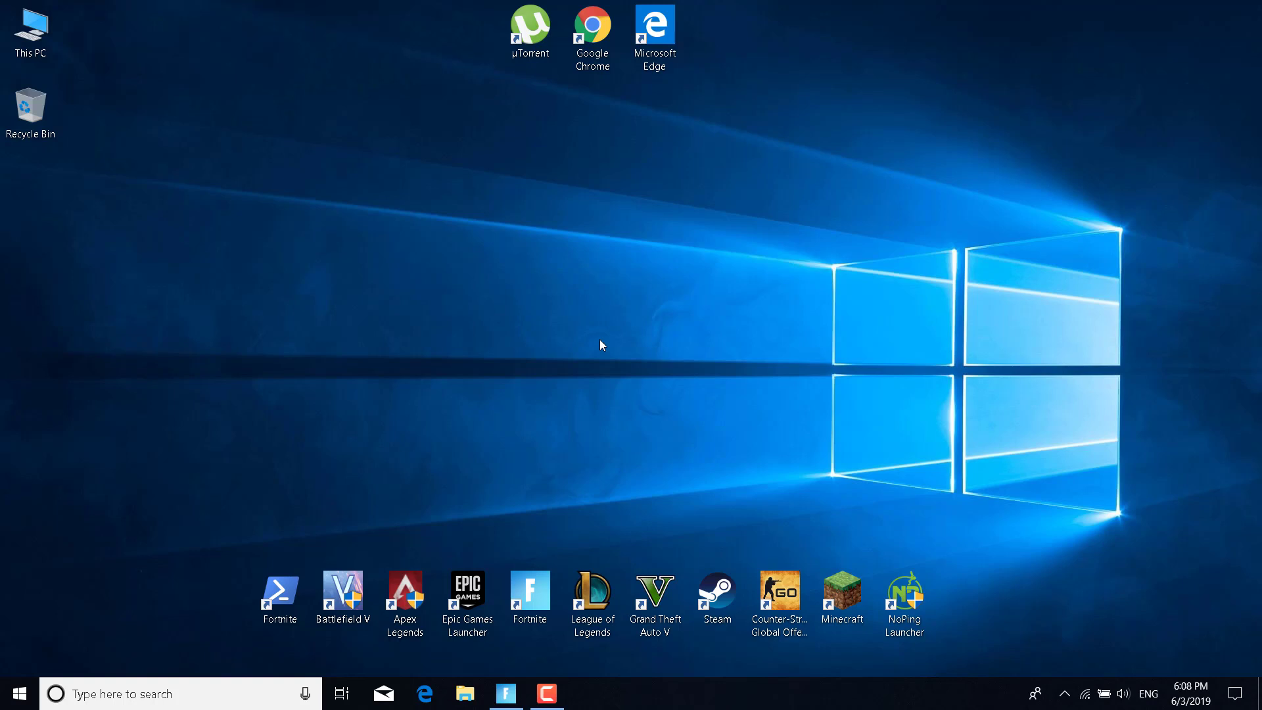
pyautogui.rightClick(1122, 696)
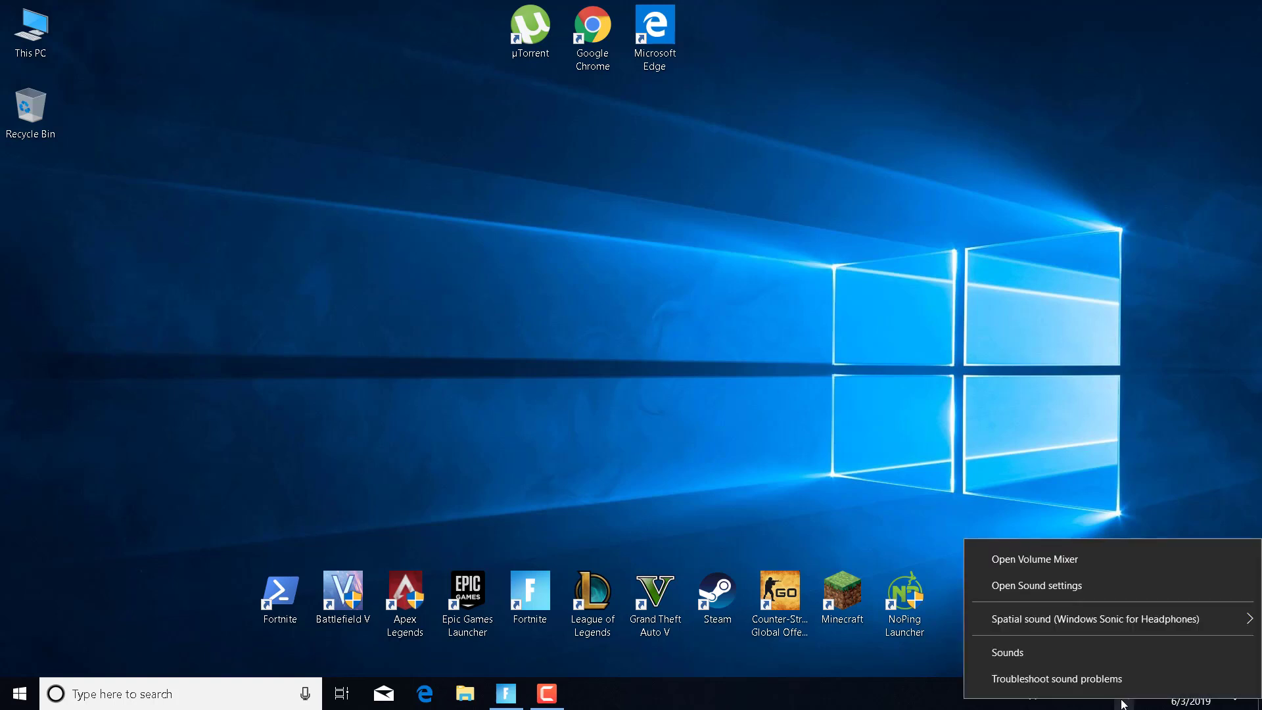
pyautogui.click(1075, 654)
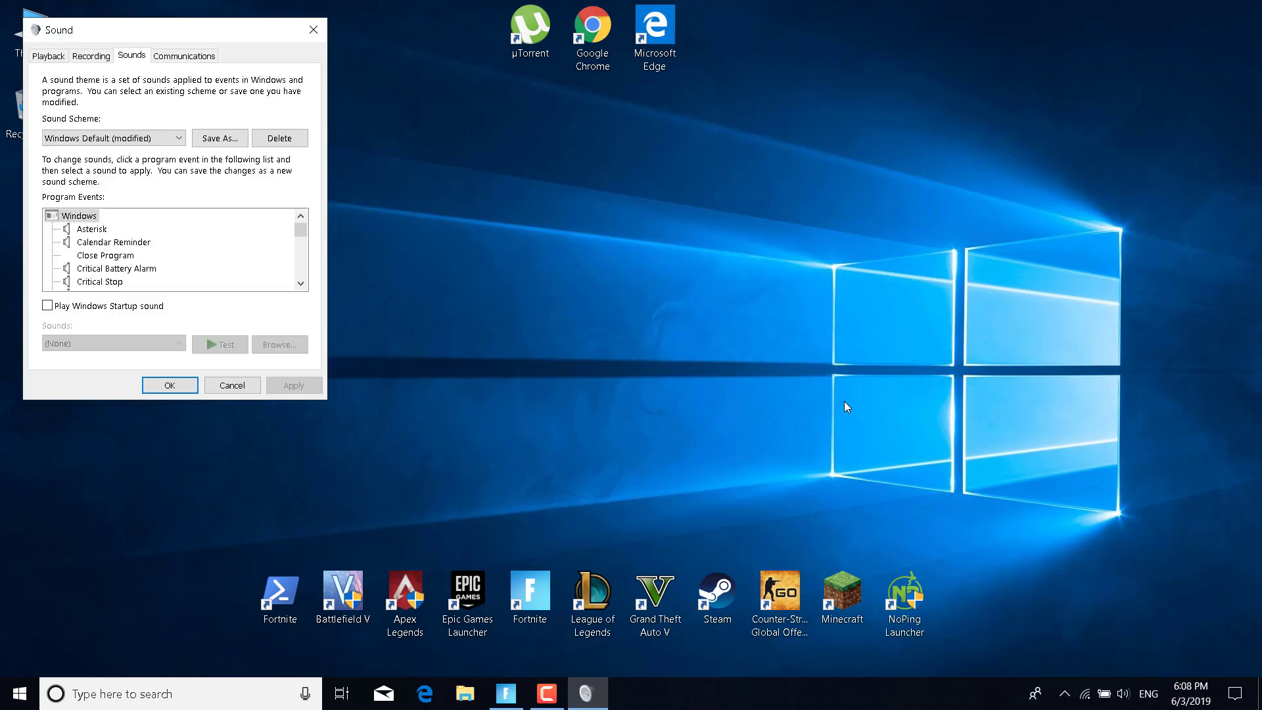
pyautogui.moveTo(231, 43); pyautogui.dragTo(630, 143)
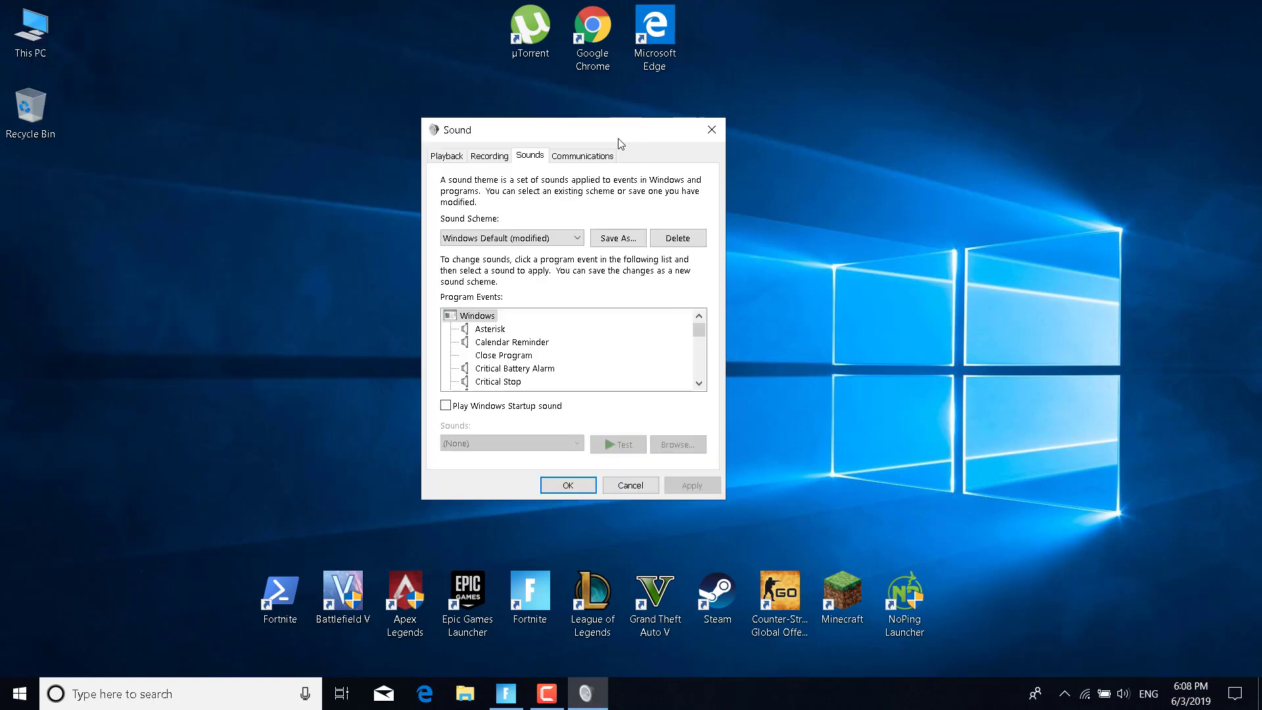
pyautogui.click(487, 159)
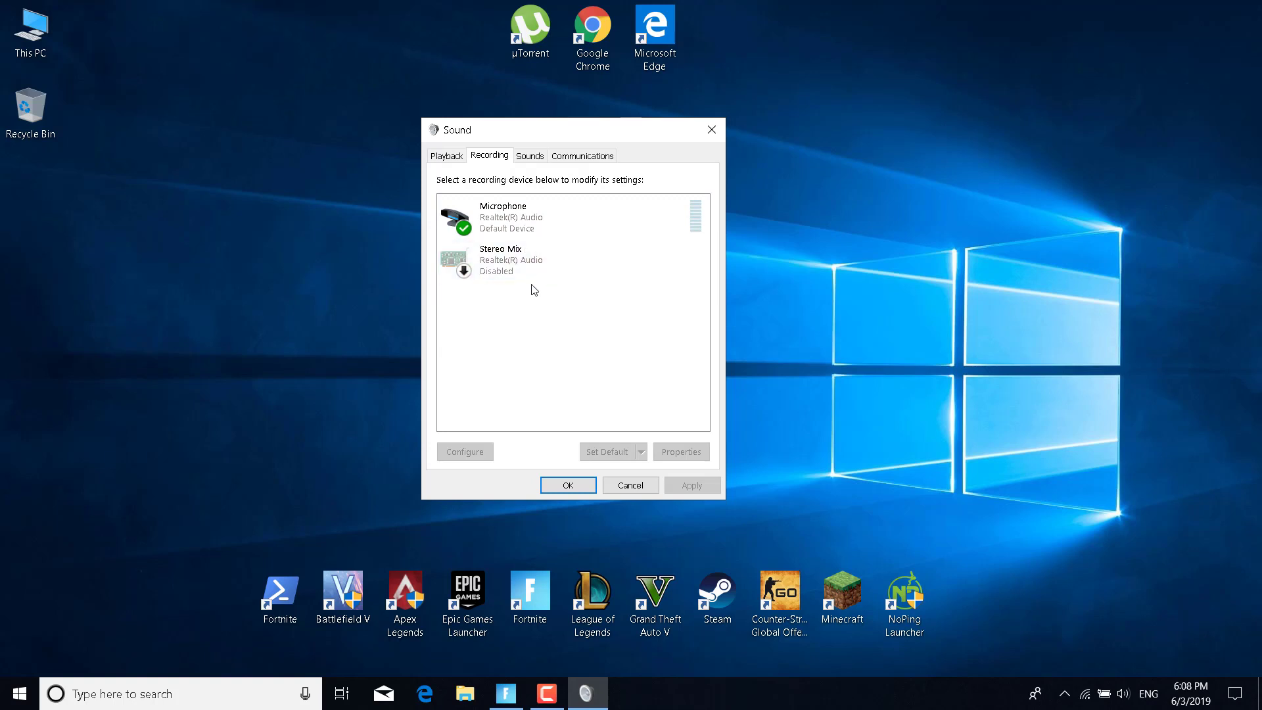
pyautogui.click(534, 262)
pyautogui.rightClick(534, 263)
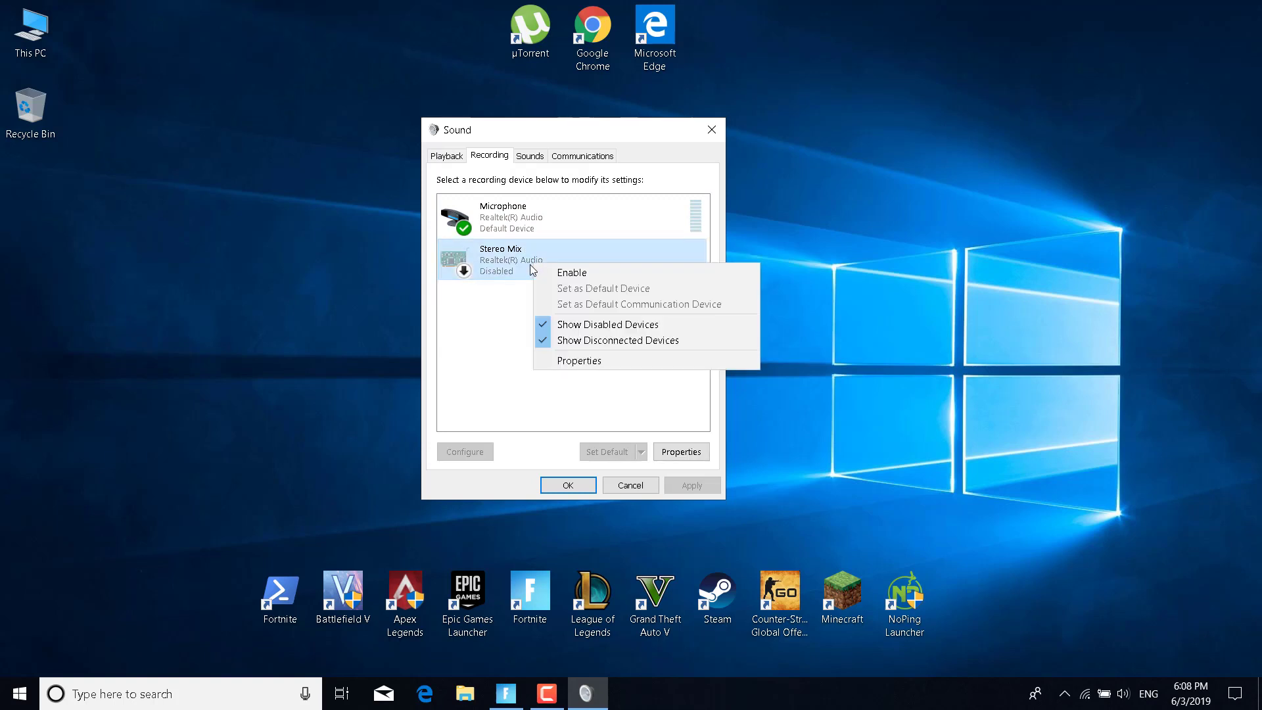
pyautogui.click(488, 292)
pyautogui.rightClick(490, 264)
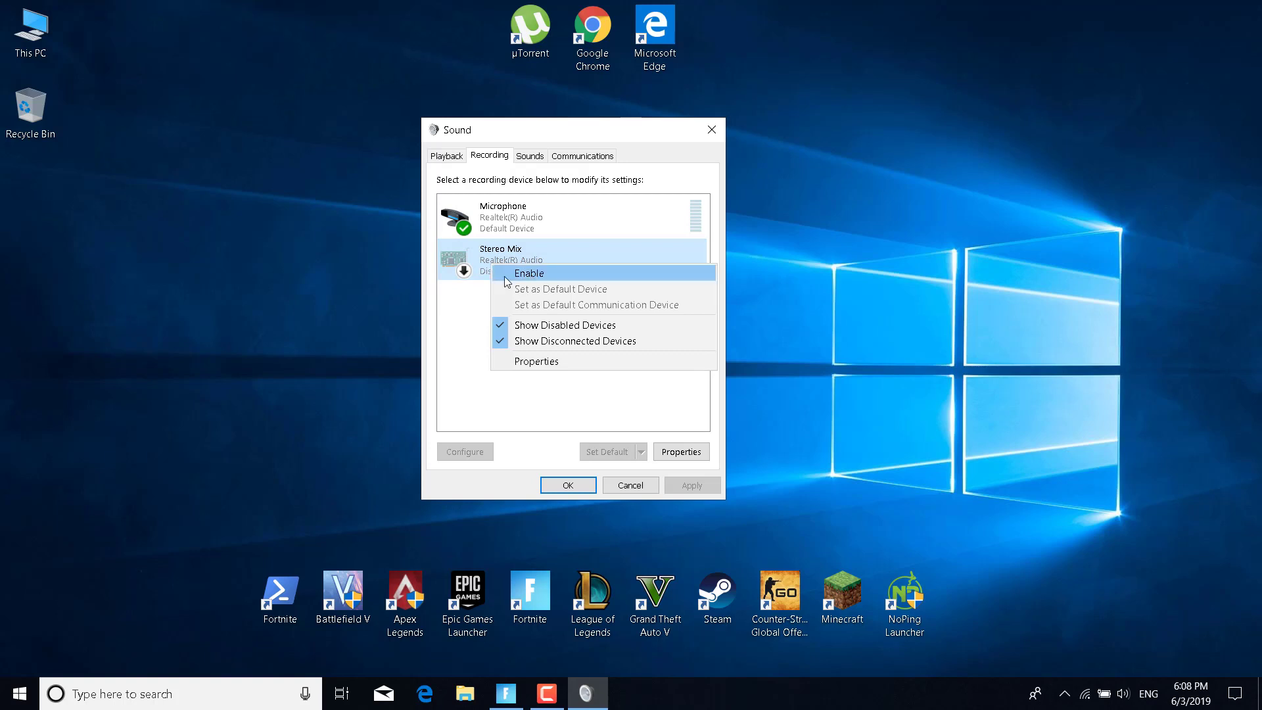
pyautogui.rightClick(519, 226)
pyautogui.click(551, 337)
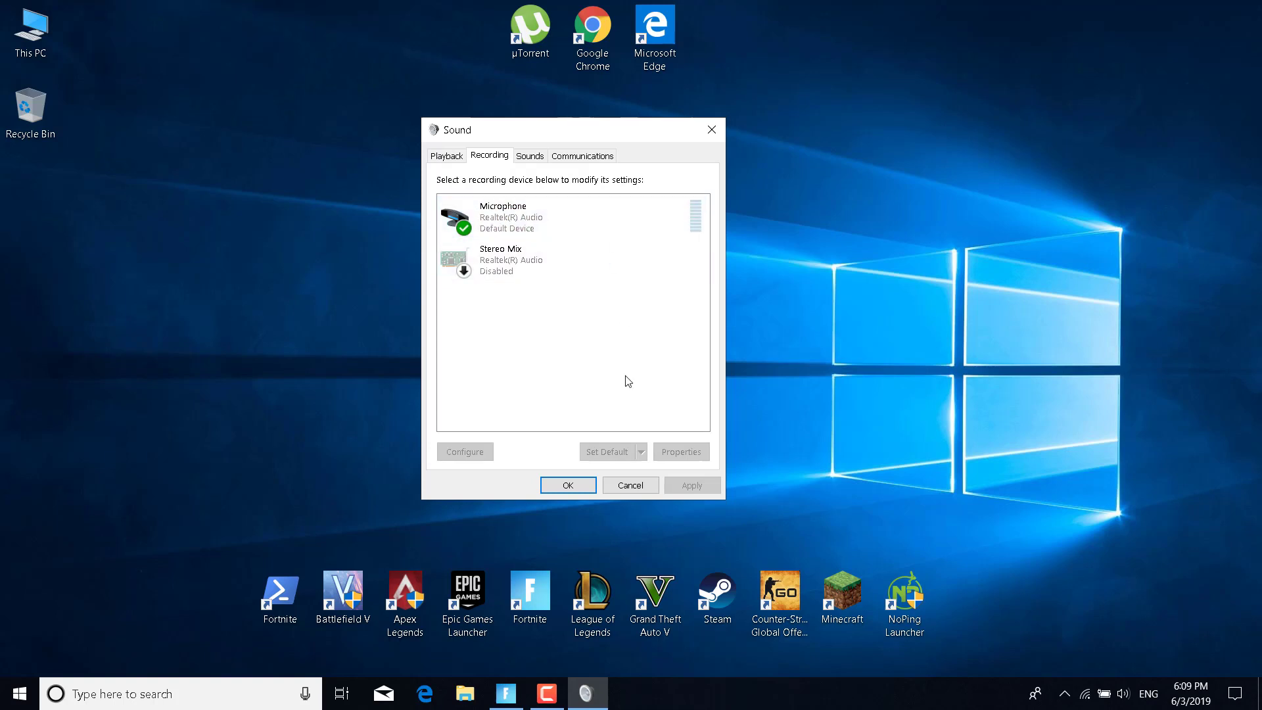
pyautogui.click(559, 221)
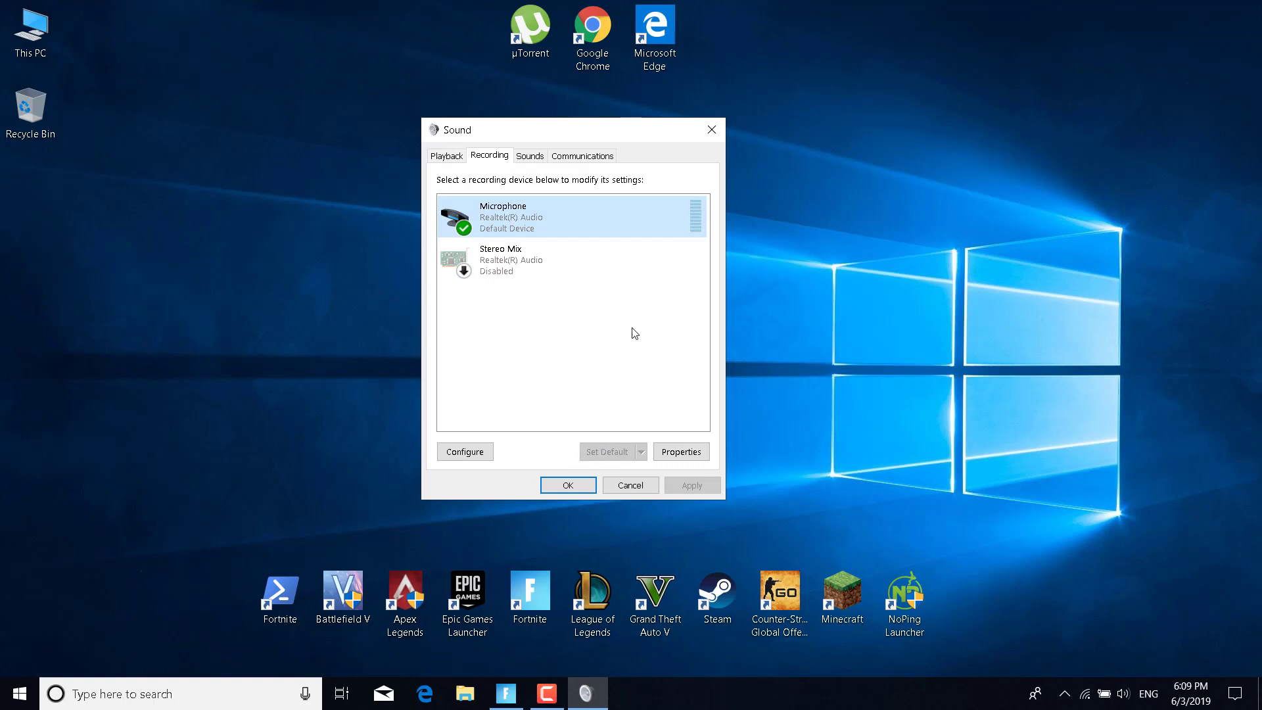
pyautogui.click(711, 130)
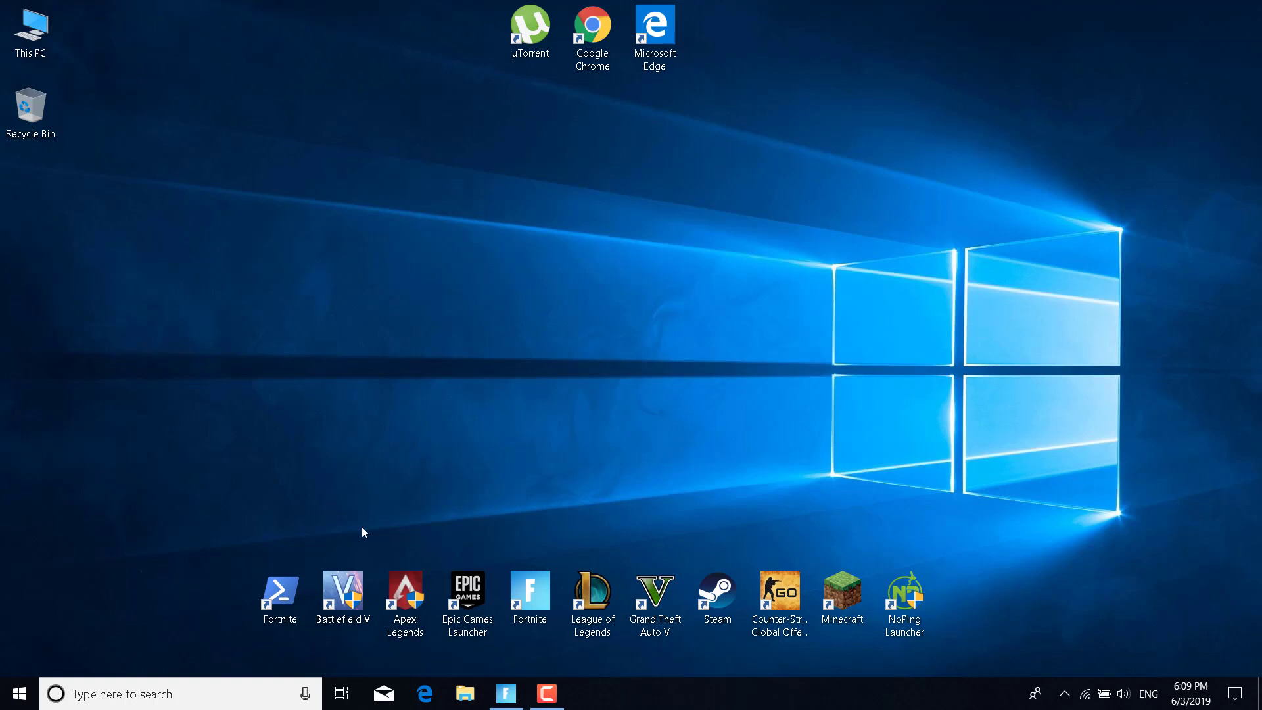
# Step: Open the Run box from search and launch the Registry Editor with regedit
pyautogui.click(149, 690)
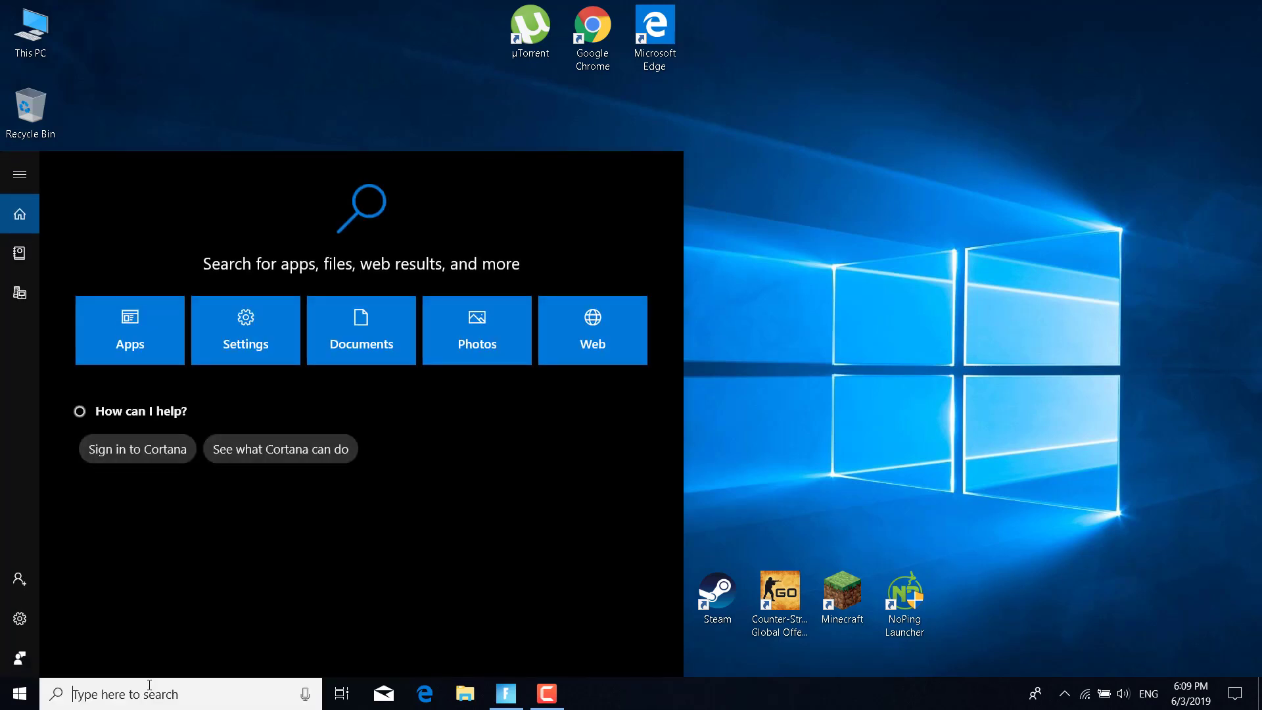
pyautogui.write('run')
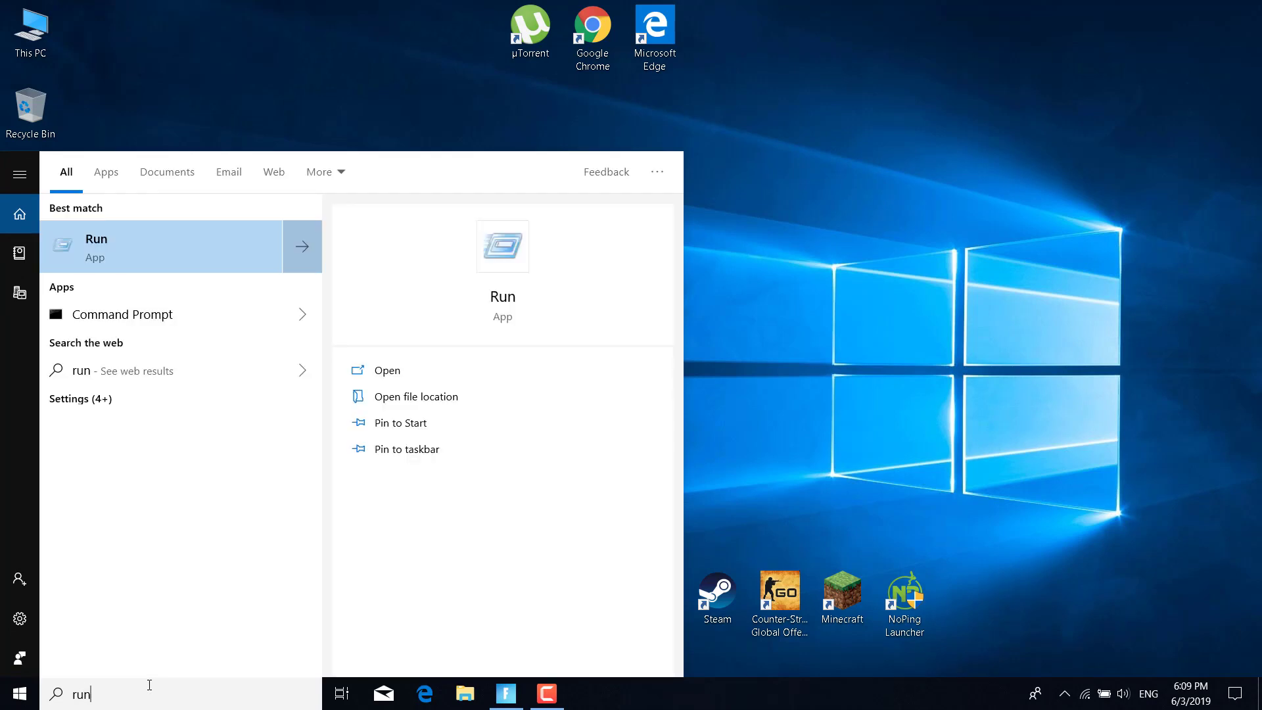
pyautogui.press('Return')
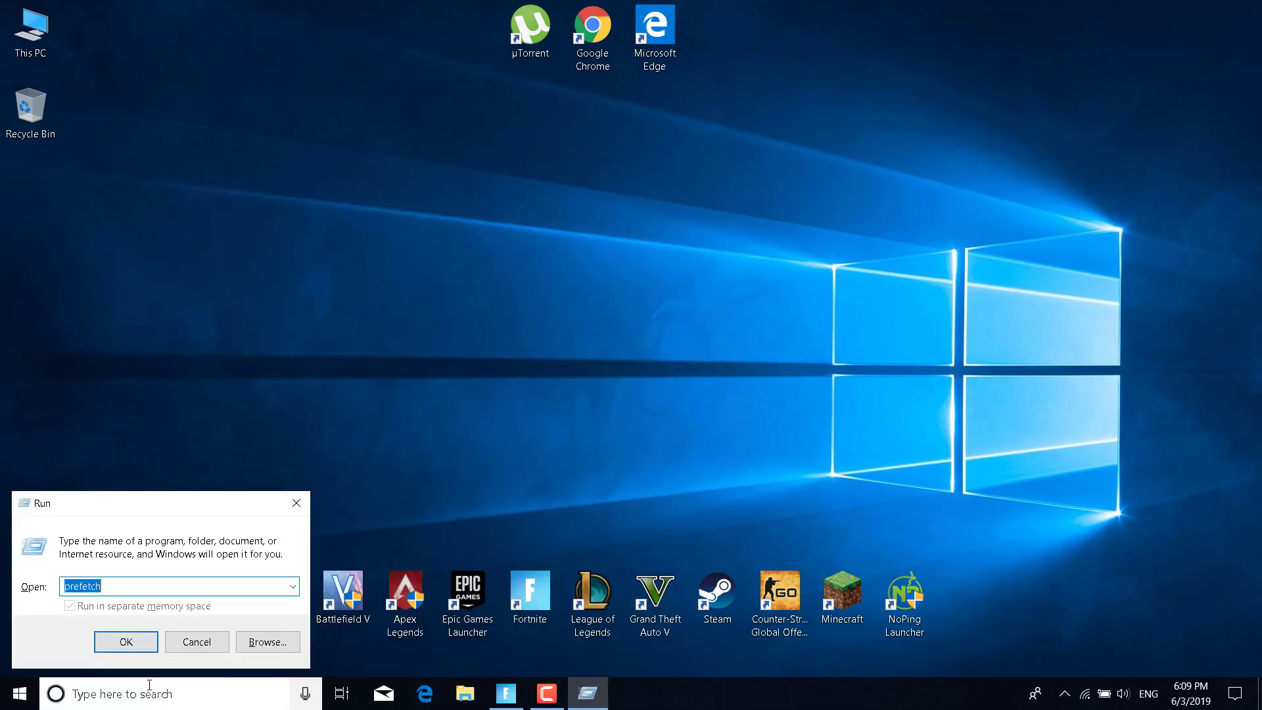
pyautogui.write('regedi')
pyautogui.press('Return')
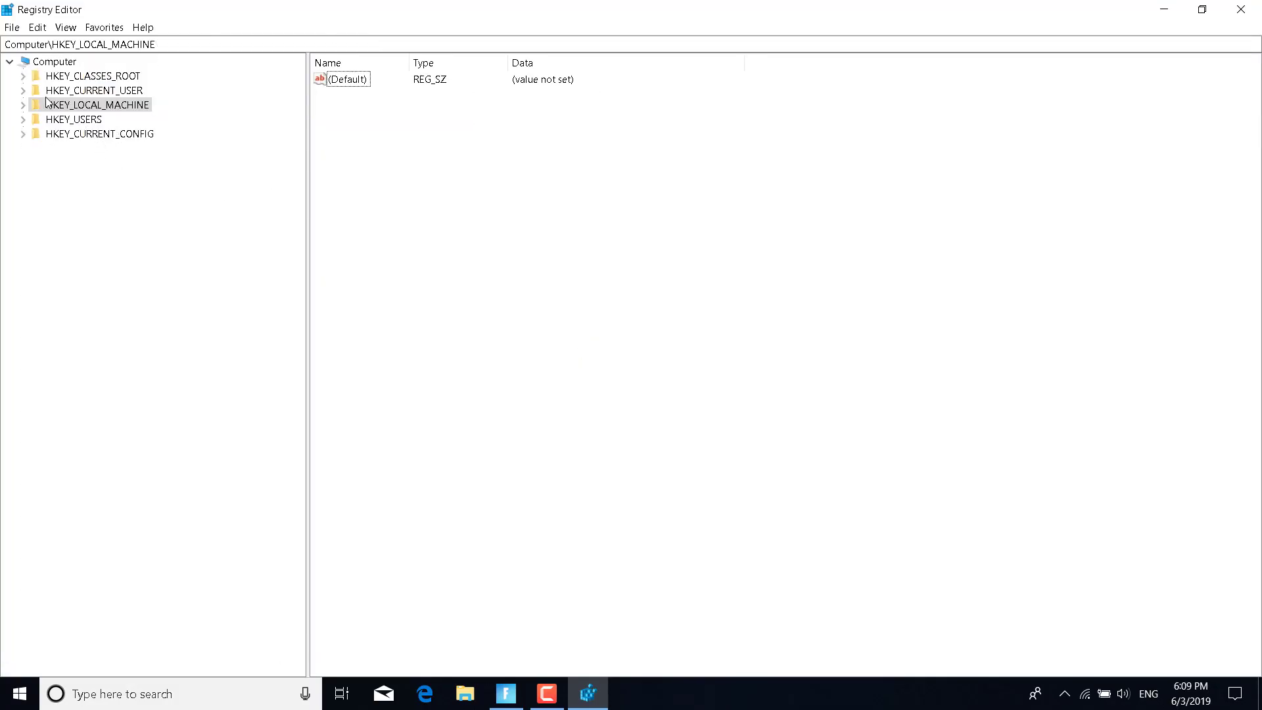
# Step: Expand HKEY_CURRENT_USER\Software to view the Epic Games key's menu, then collapse Software
pyautogui.click(23, 92)
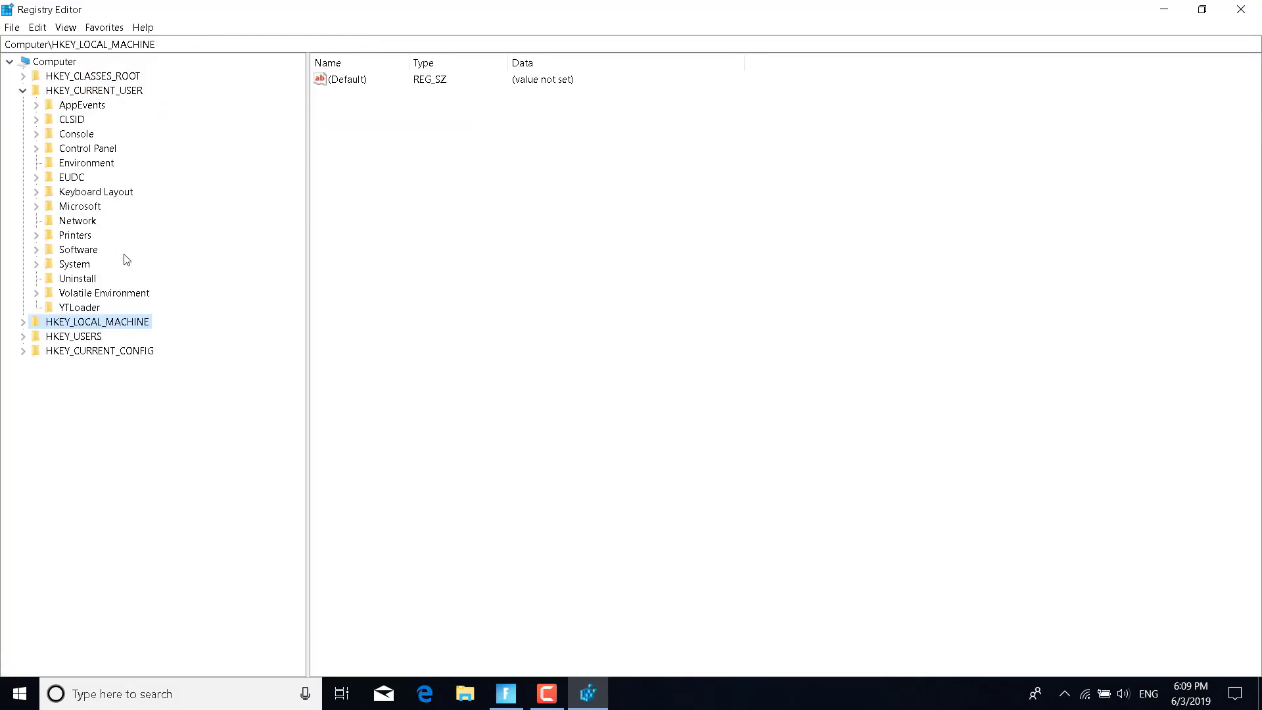
pyautogui.click(37, 250)
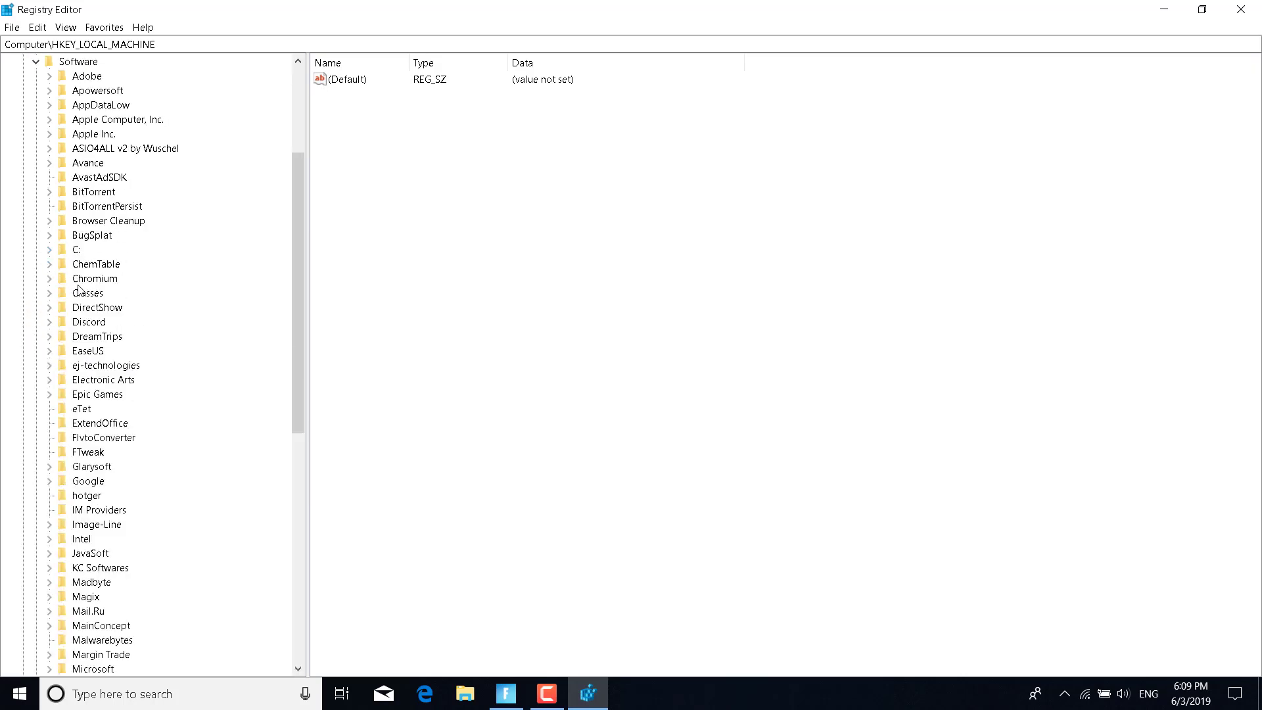
pyautogui.rightClick(98, 395)
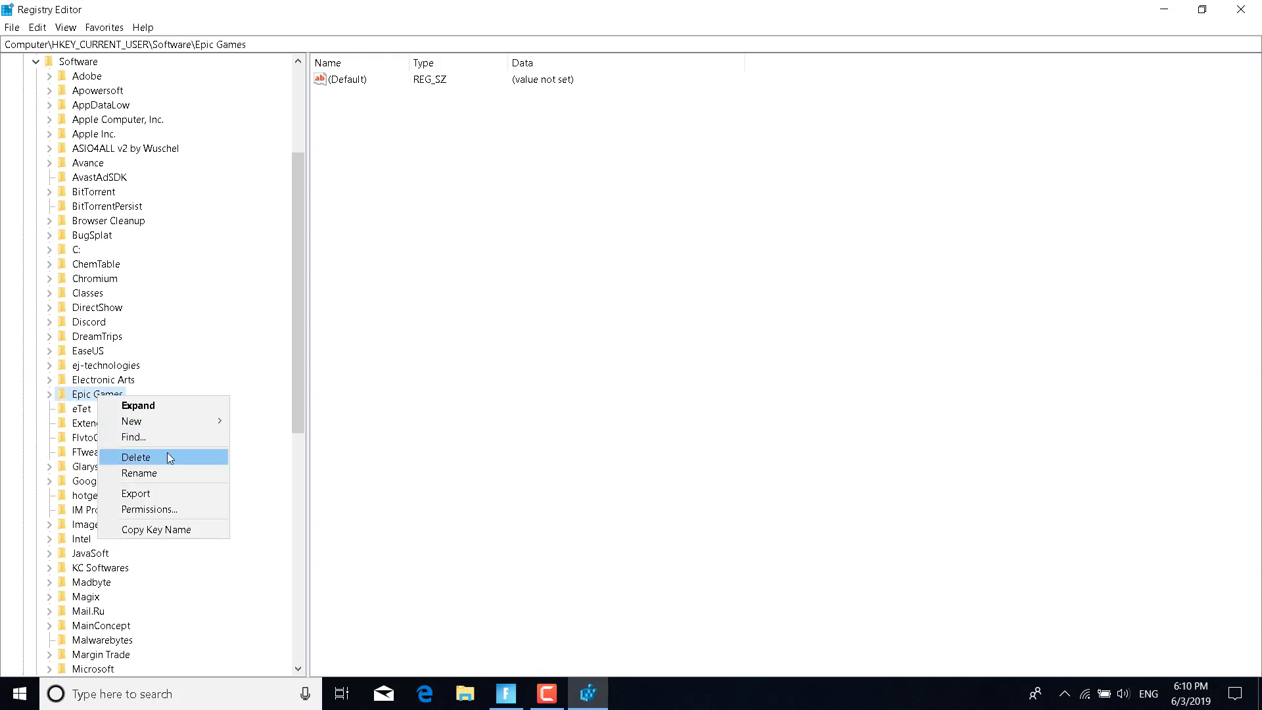
pyautogui.click(228, 375)
pyautogui.scroll(3, 176, 389)
pyautogui.scroll(2, 176, 389)
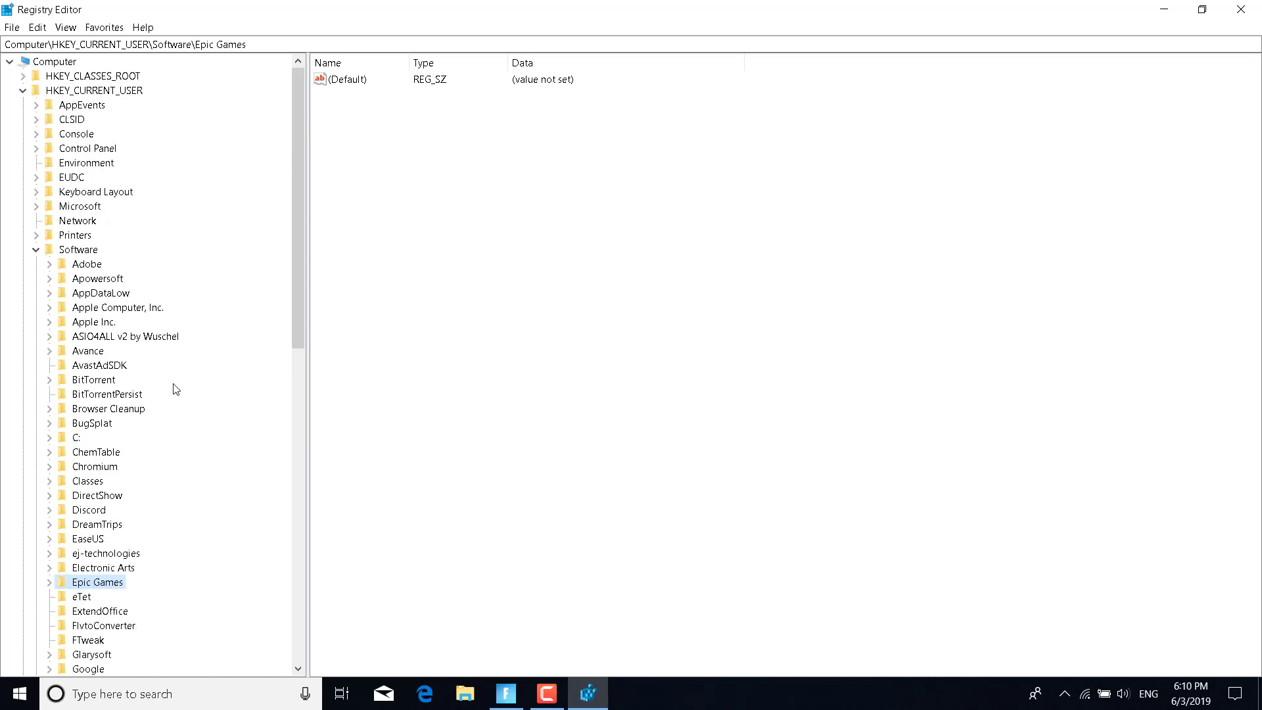
pyautogui.click(36, 250)
# Step: Collapse HKEY_CURRENT_USER and expand HKEY_USERS to list its user keys
pyautogui.click(23, 91)
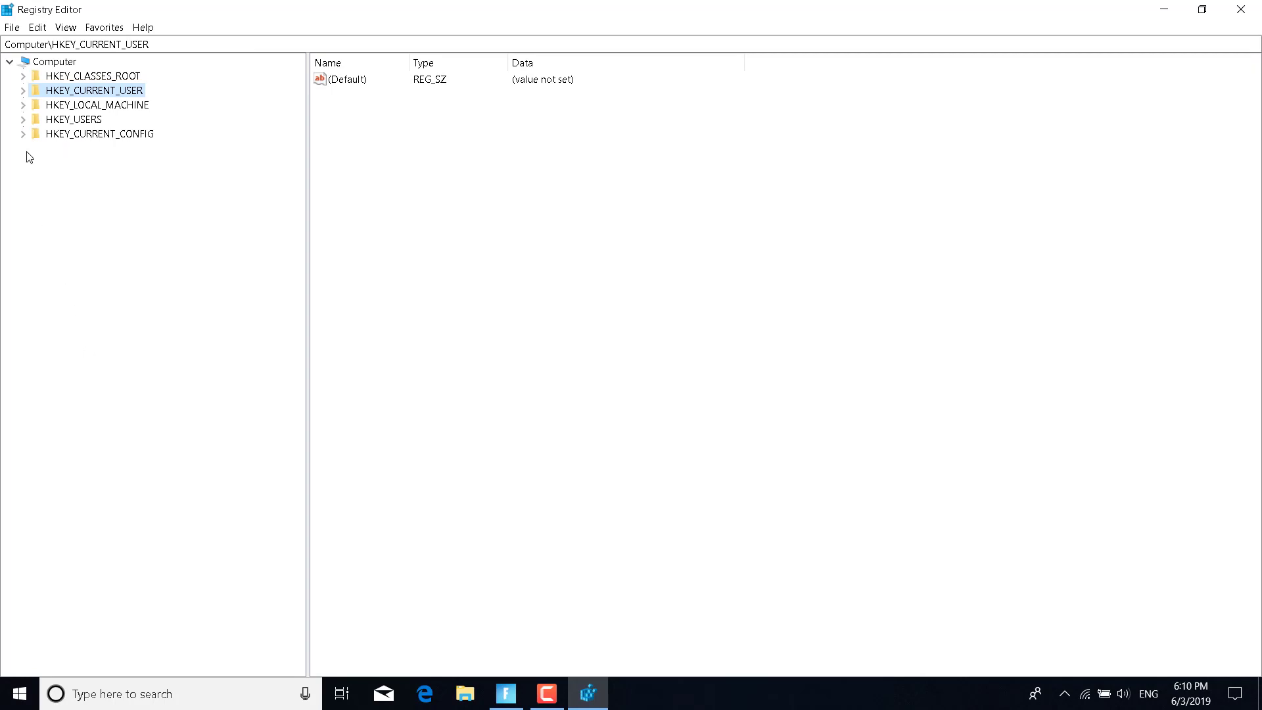
pyautogui.click(23, 120)
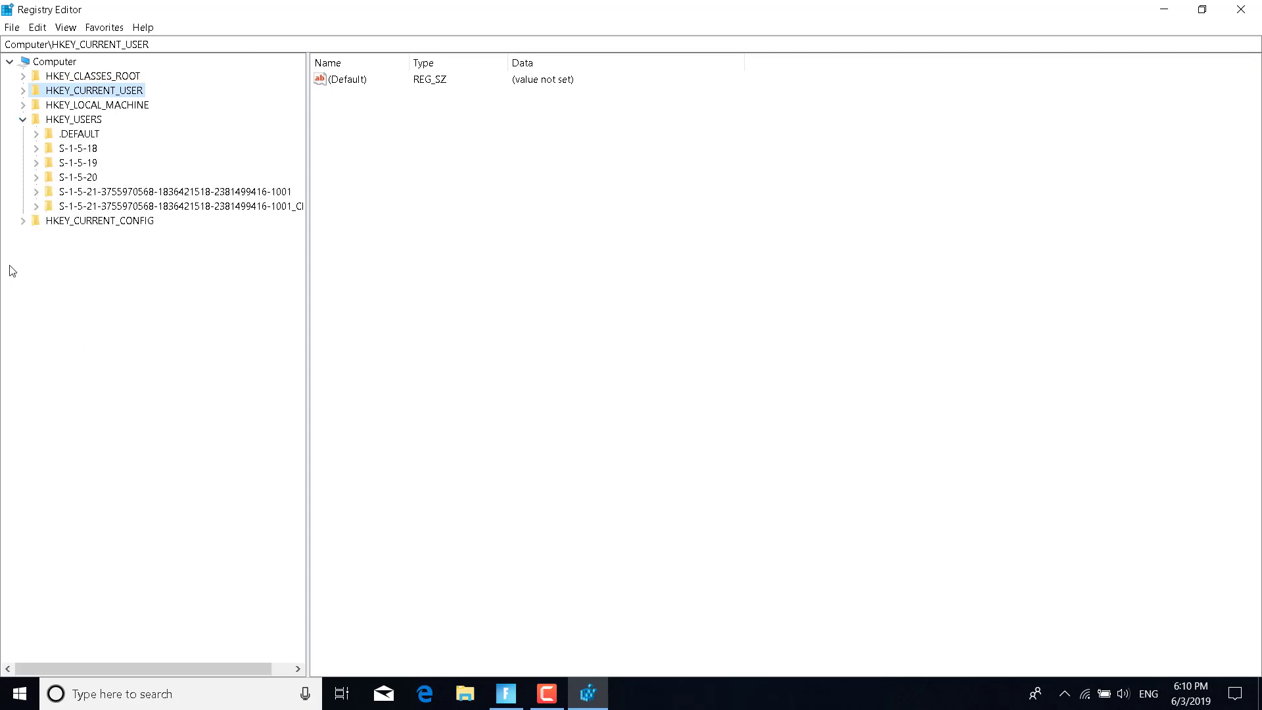
pyautogui.click(37, 205)
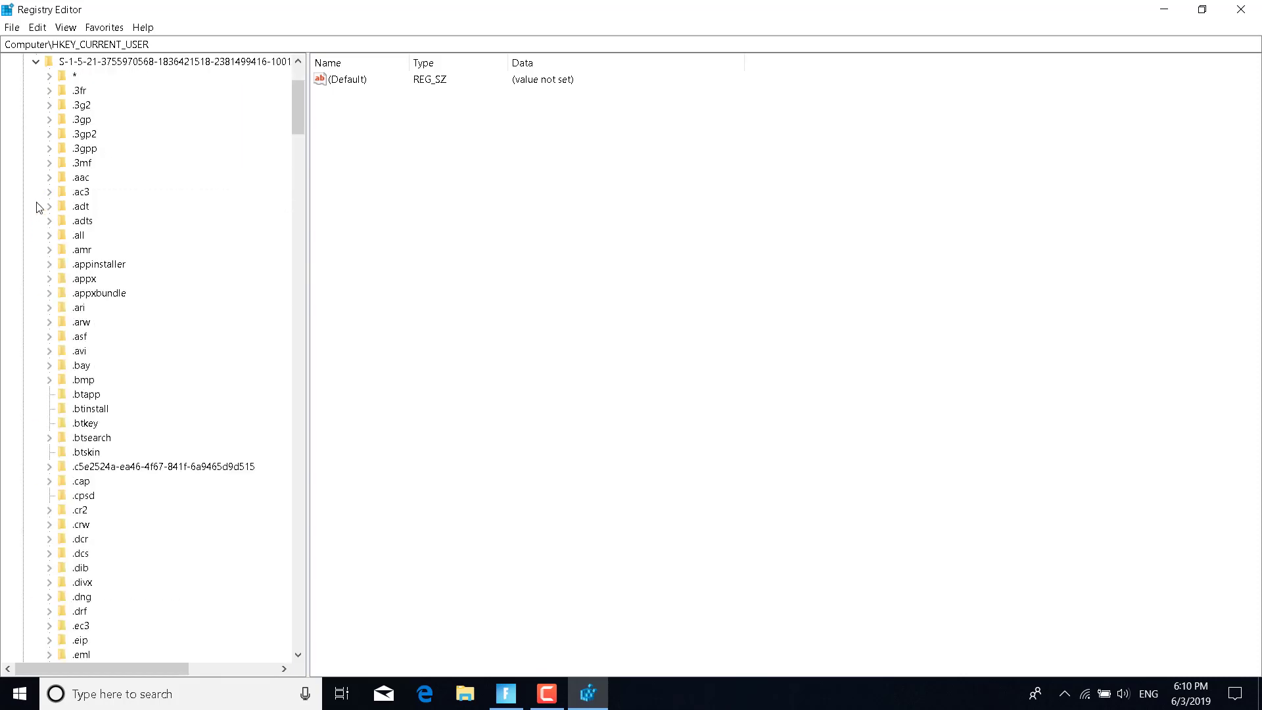
pyautogui.click(35, 61)
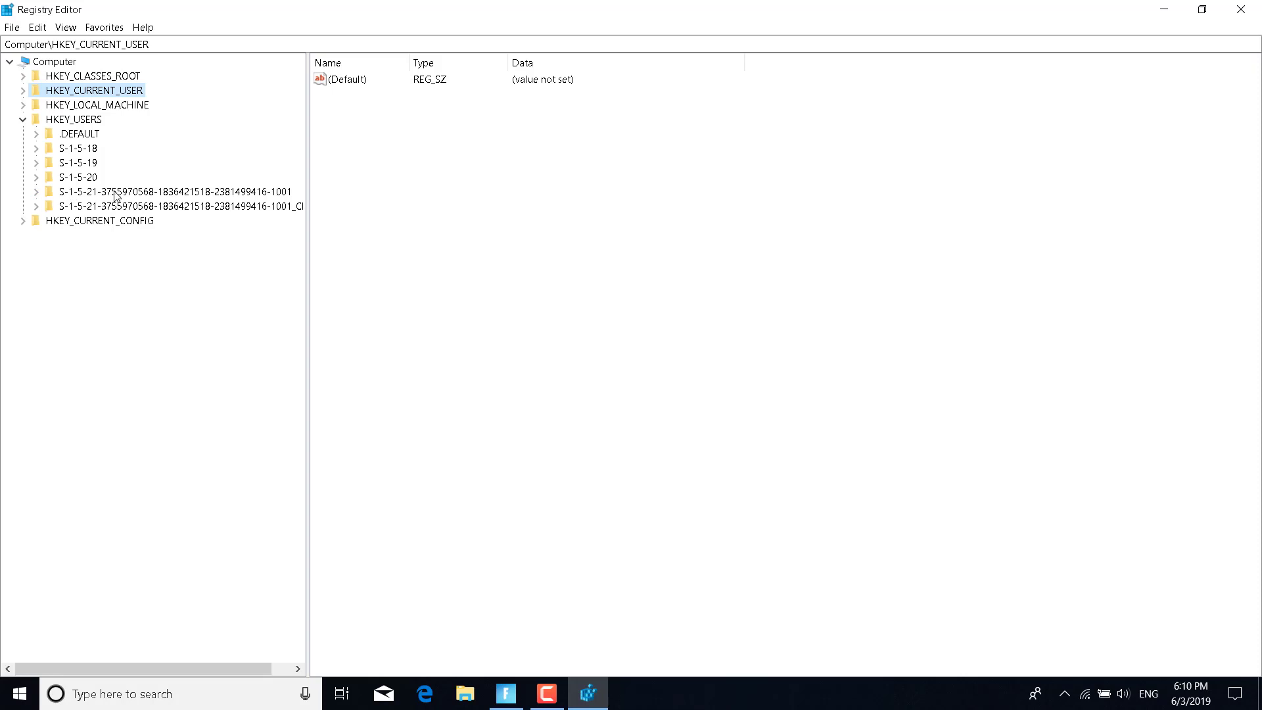
# Step: Select the Epic Games key under the user SID's Software branch and view its menu without changes
pyautogui.click(37, 192)
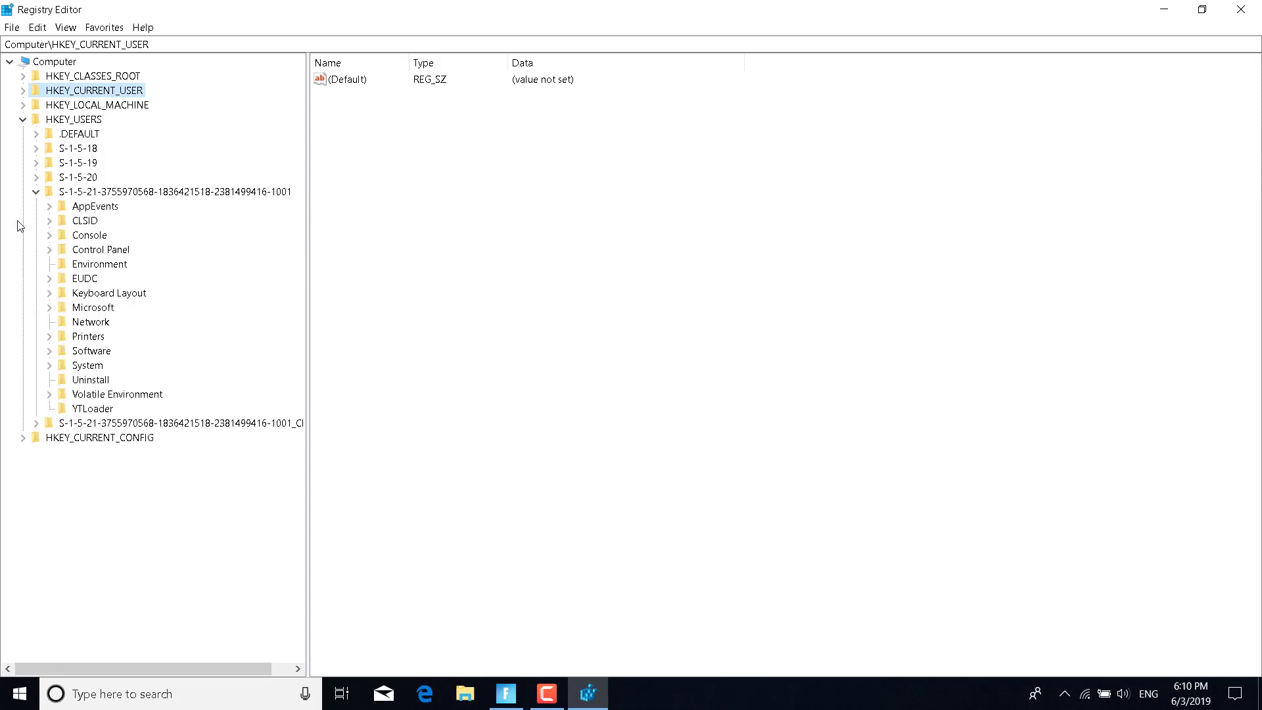
pyautogui.click(50, 351)
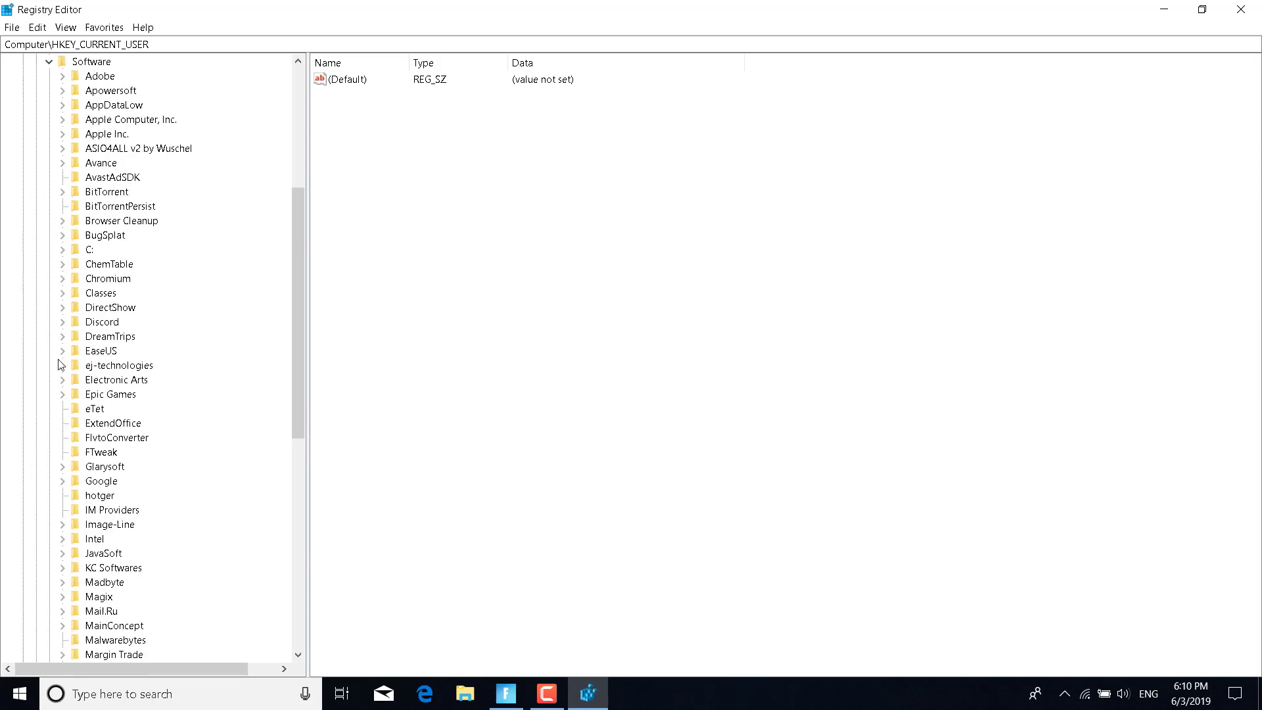
pyautogui.click(106, 396)
pyautogui.rightClick(104, 398)
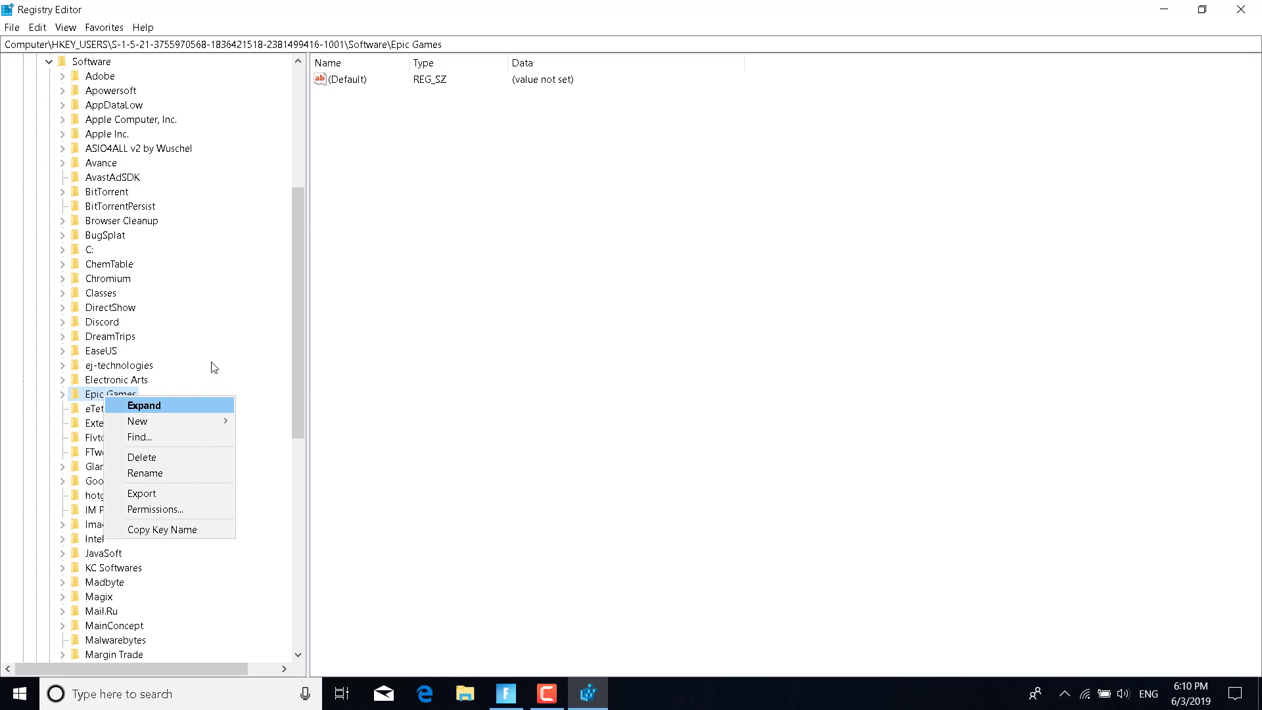
pyautogui.click(244, 349)
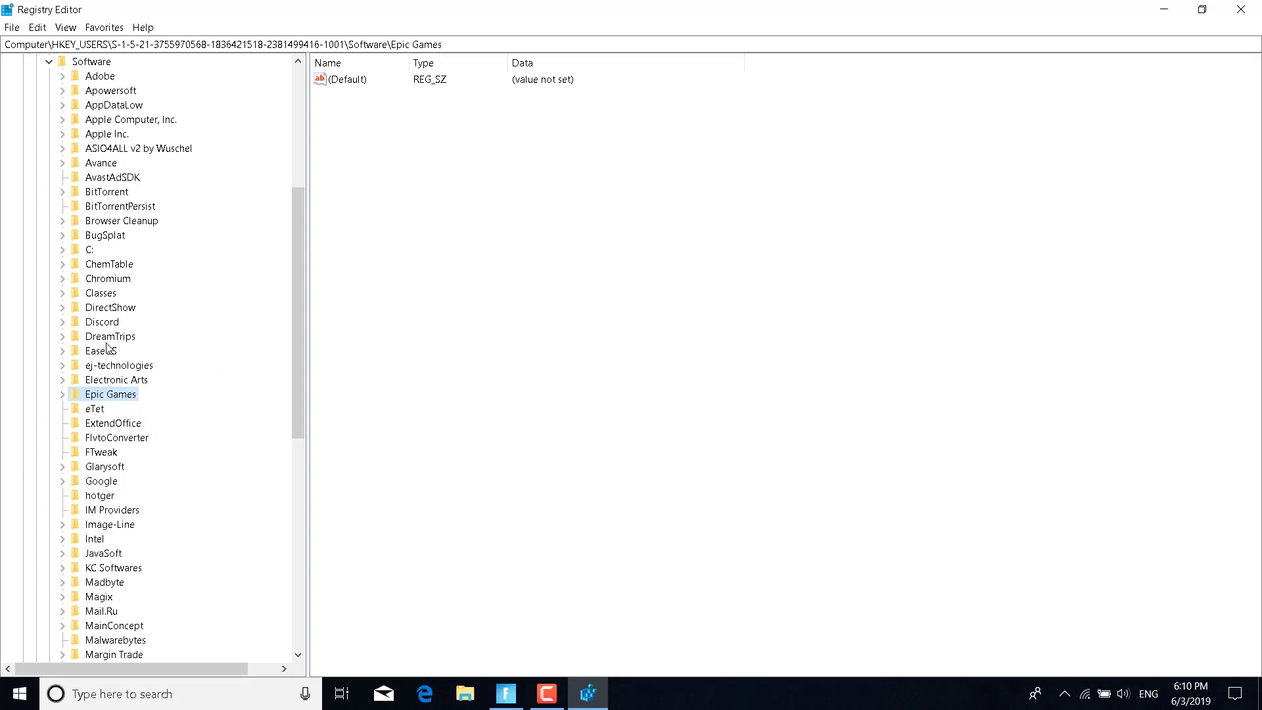
# Step: Close Registry Editor and browse from This PC to Local Disk (C:) > Users > PC
pyautogui.click(1249, 10)
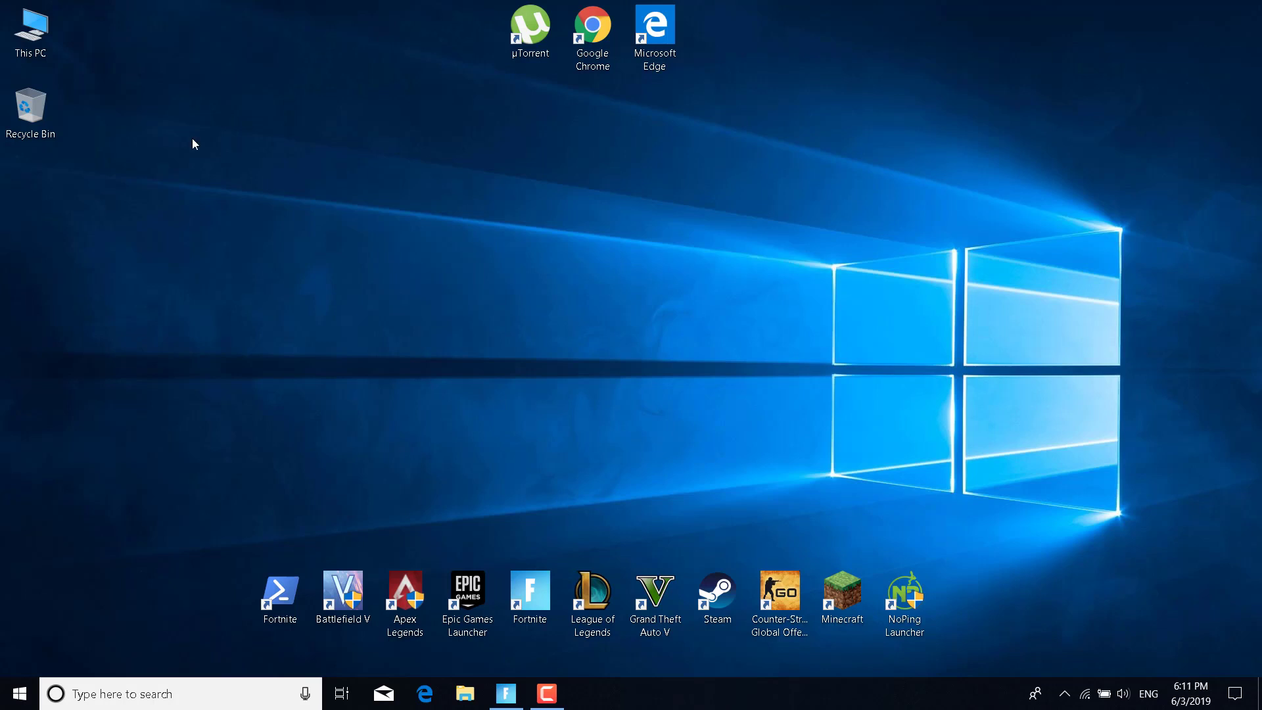
pyautogui.doubleClick(46, 33)
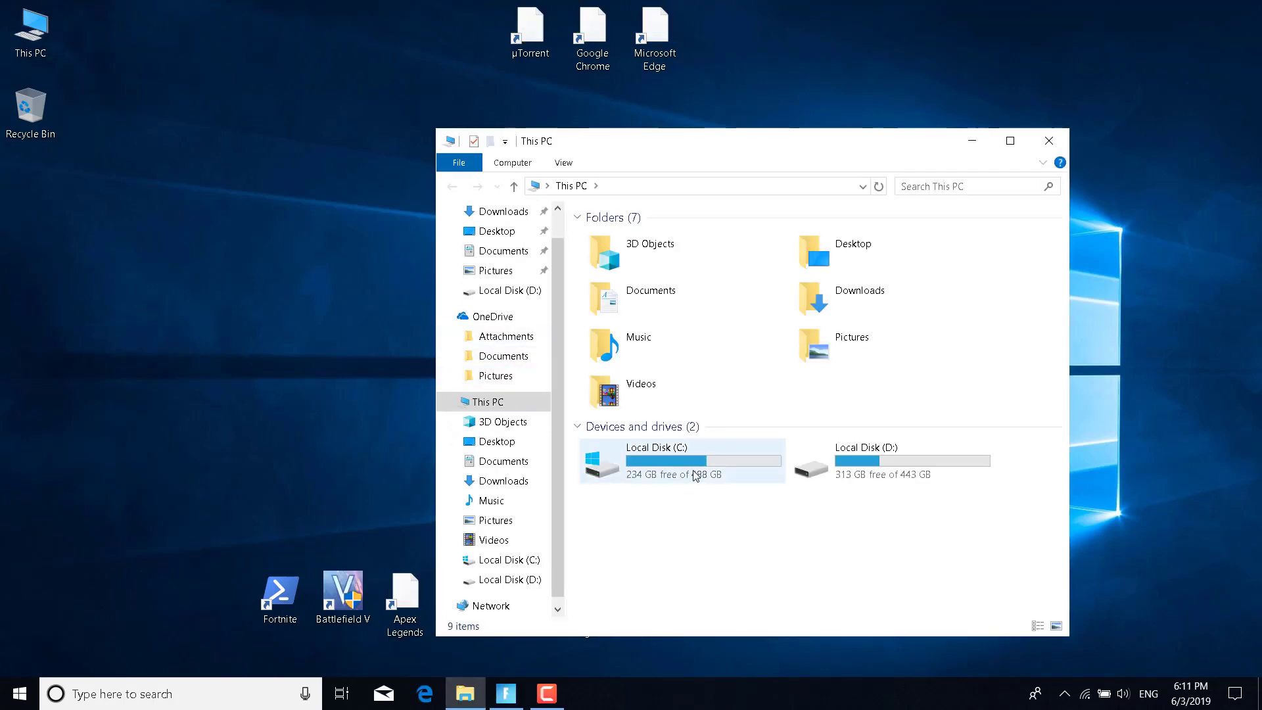
pyautogui.doubleClick(695, 474)
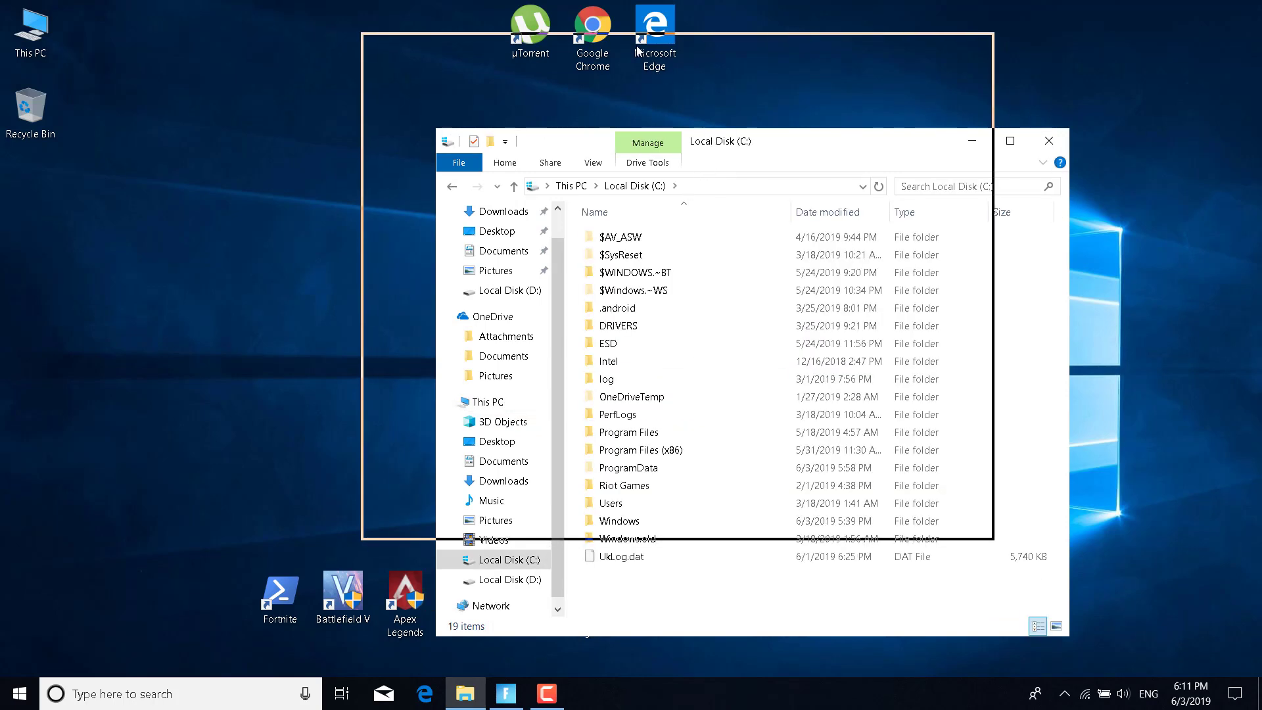
pyautogui.click(569, 407)
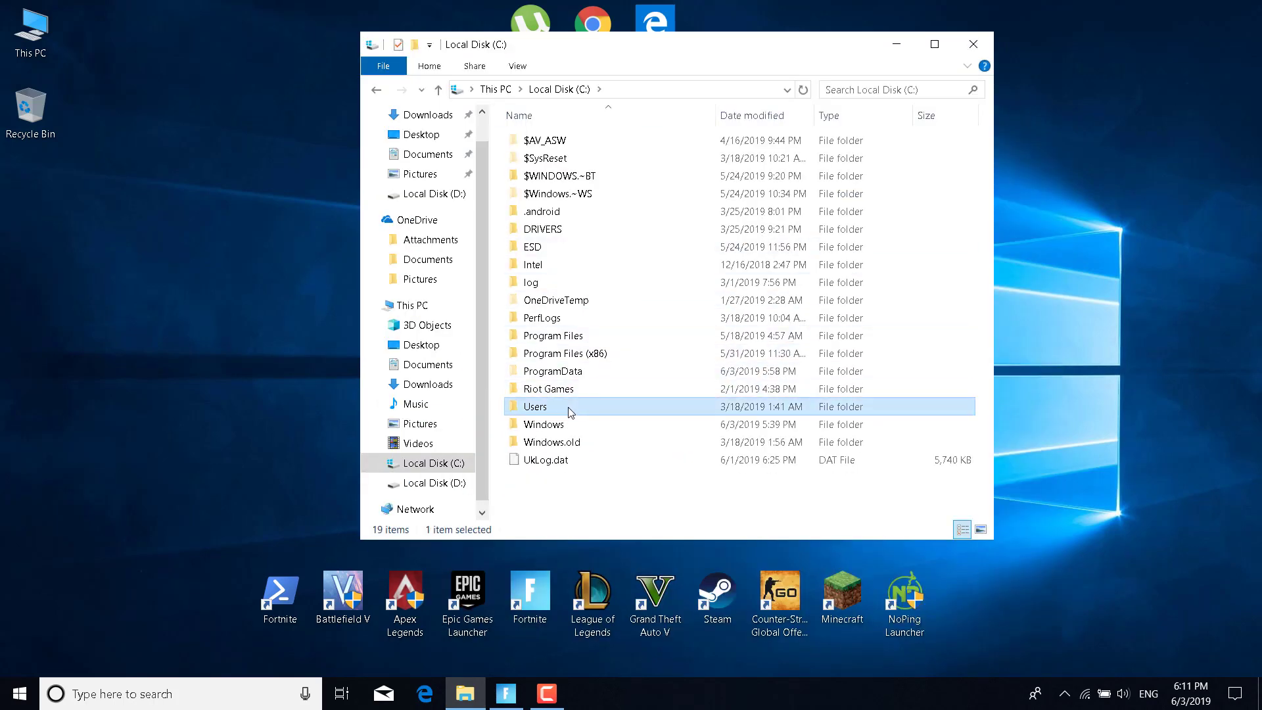
pyautogui.doubleClick(569, 409)
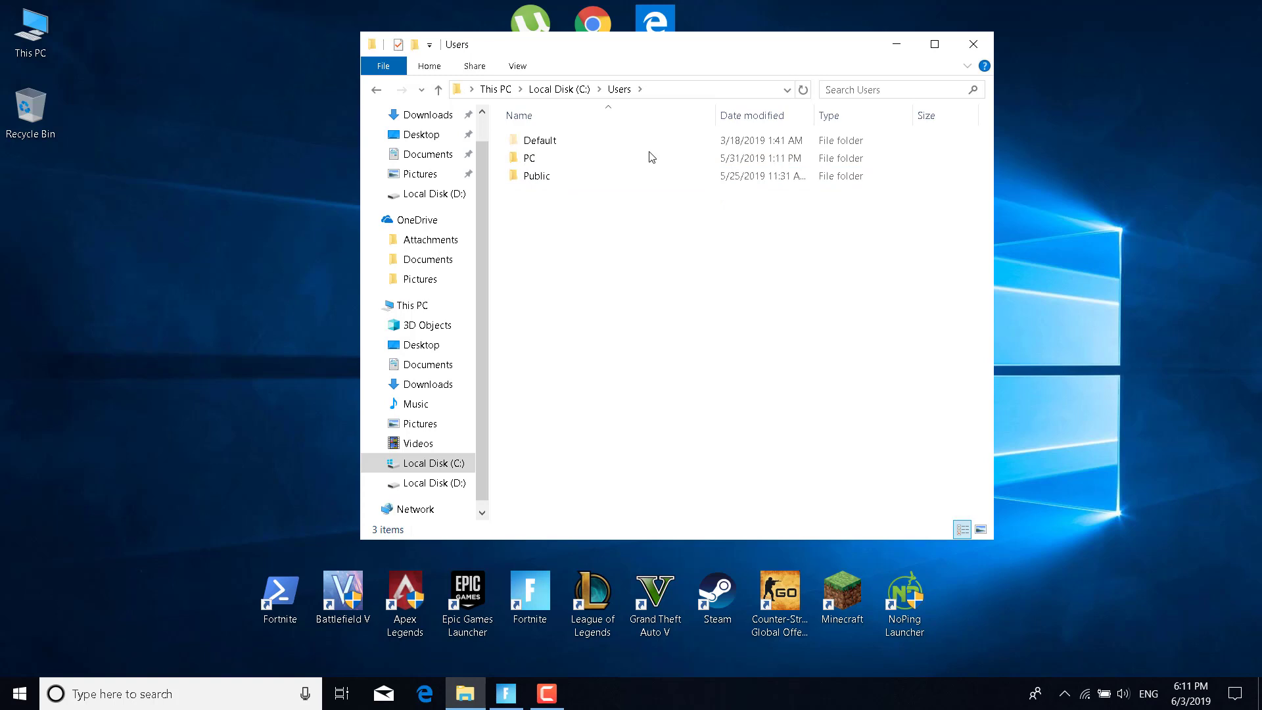
pyautogui.click(554, 165)
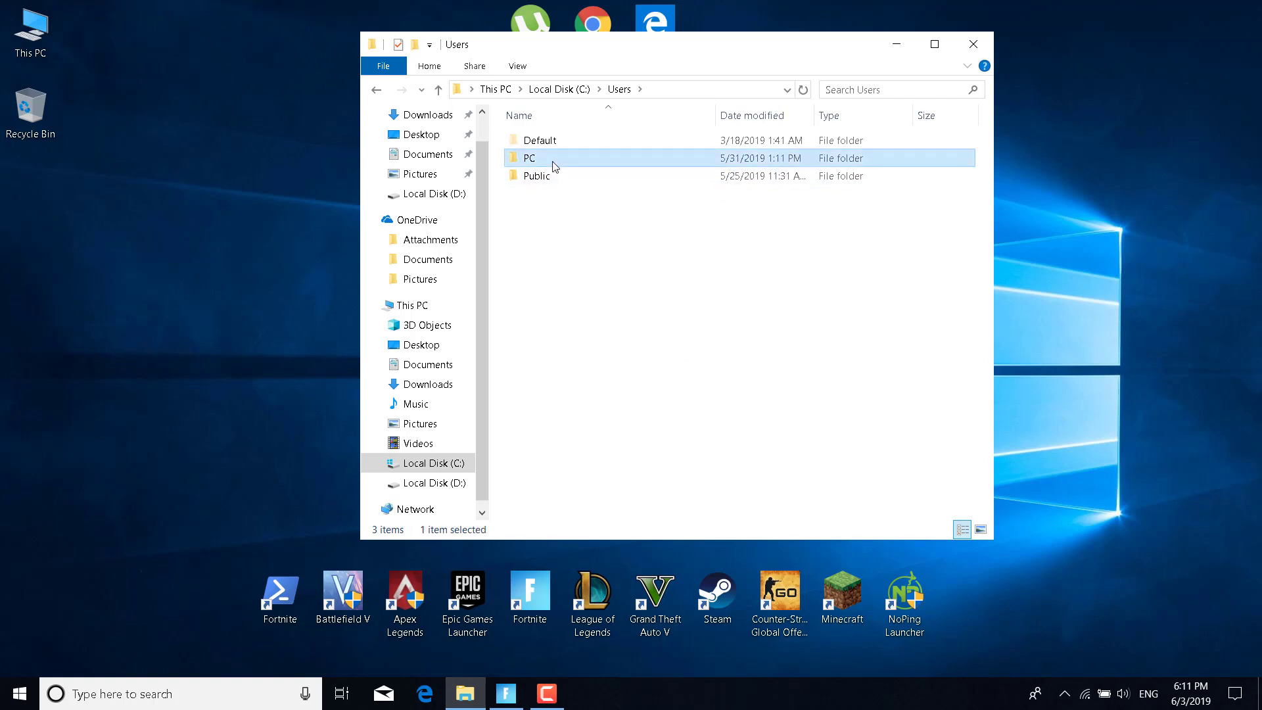
pyautogui.doubleClick(554, 166)
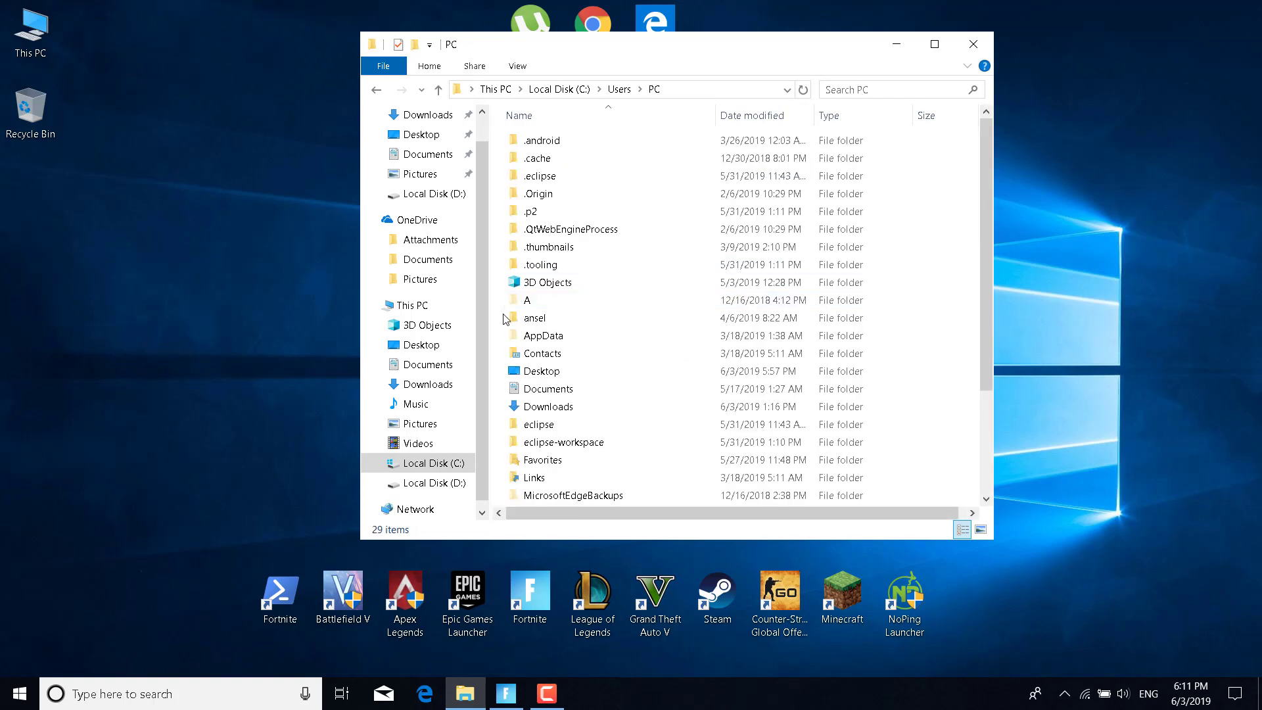
# Step: Turn on 'Show hidden files, folders, and drives' in Folder Options and apply it
pyautogui.click(396, 68)
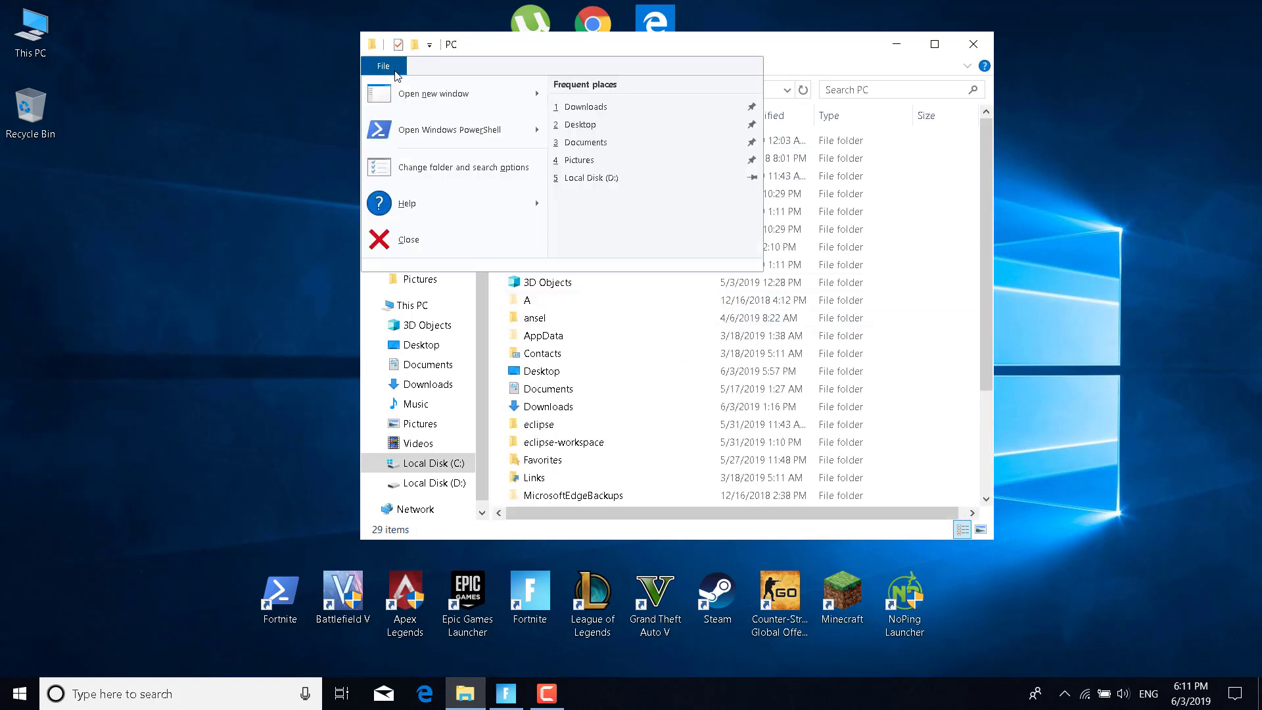
pyautogui.click(415, 166)
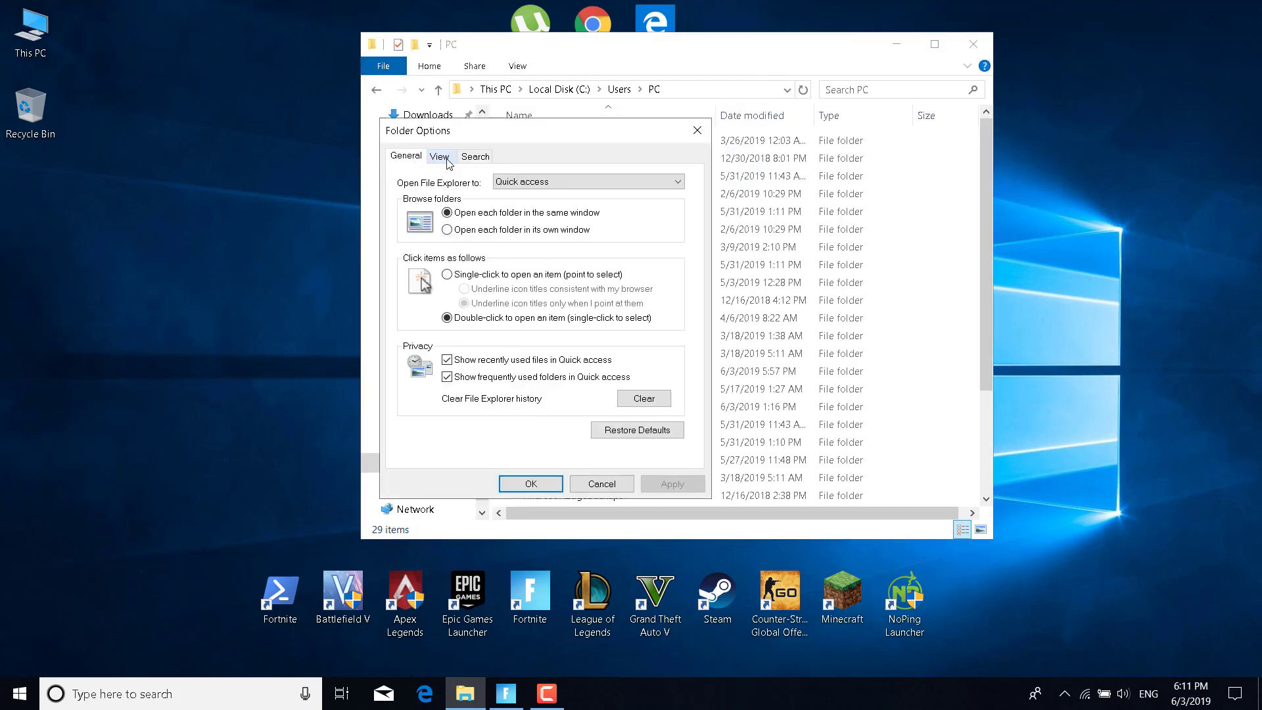
pyautogui.click(439, 157)
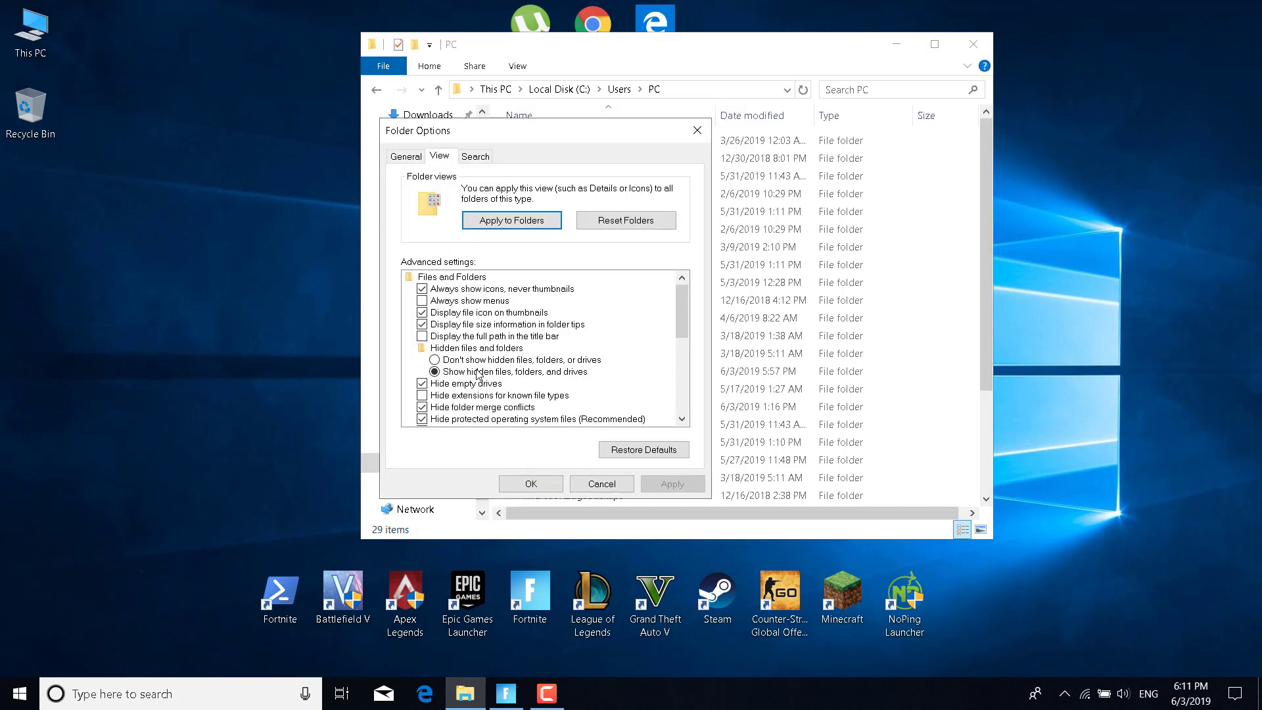
pyautogui.click(434, 371)
pyautogui.click(665, 485)
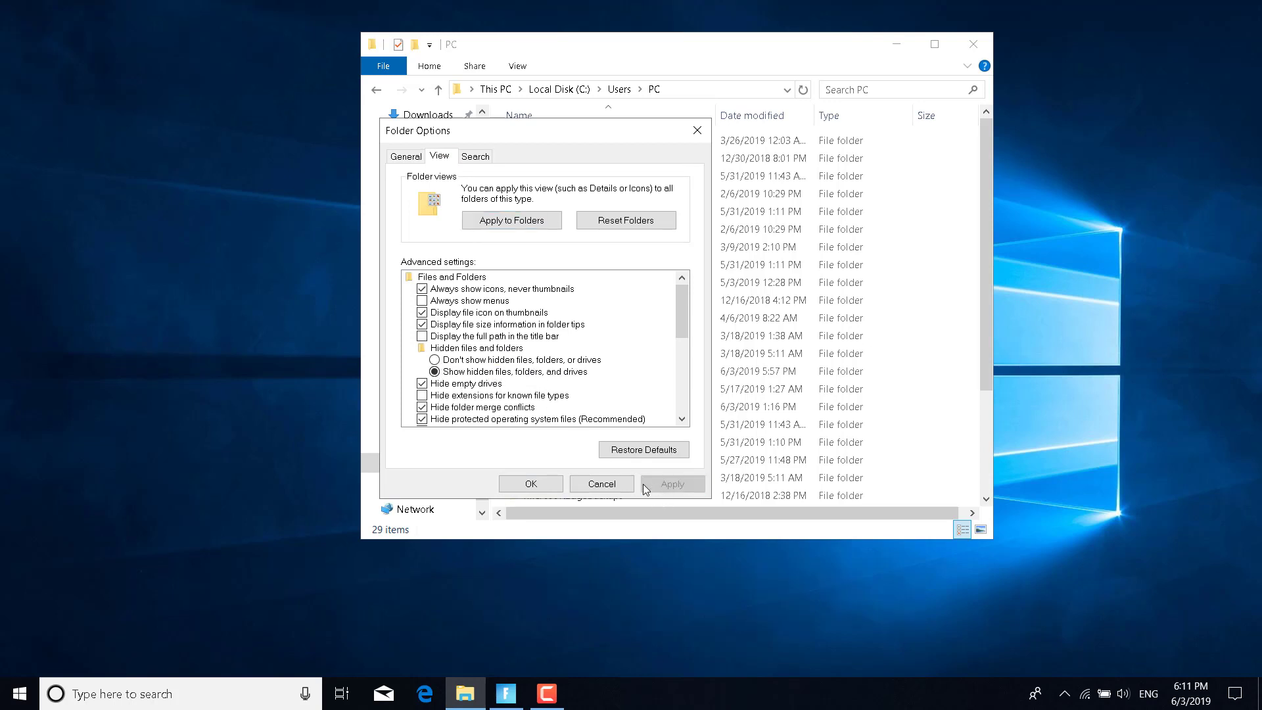
pyautogui.click(530, 484)
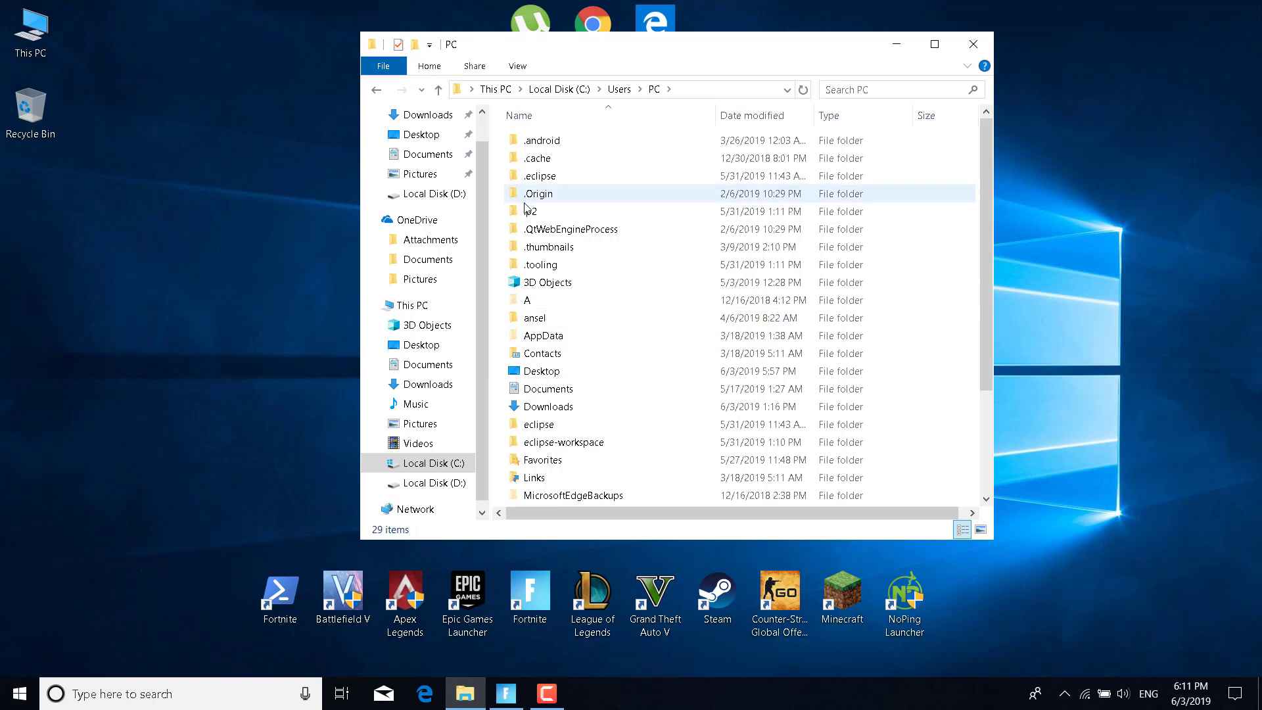
# Step: Go into AppData\Local and open the context menu of the FortniteGame folder
pyautogui.doubleClick(543, 335)
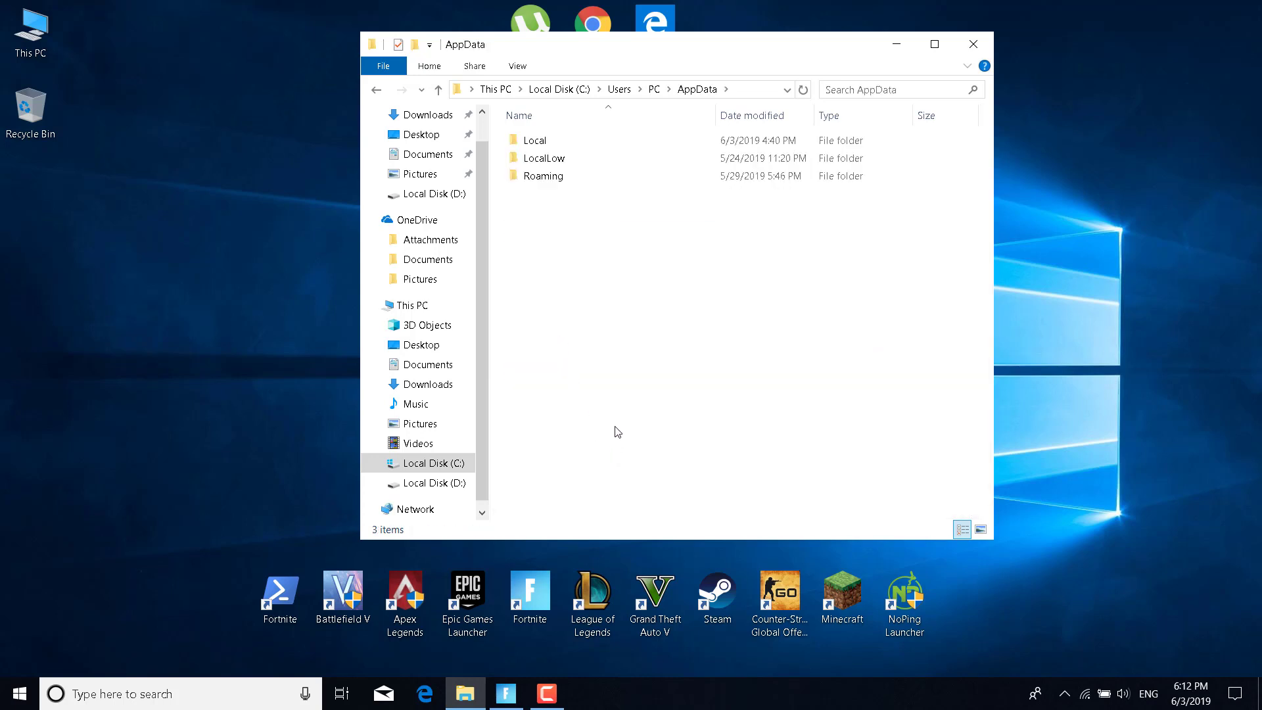
pyautogui.doubleClick(578, 144)
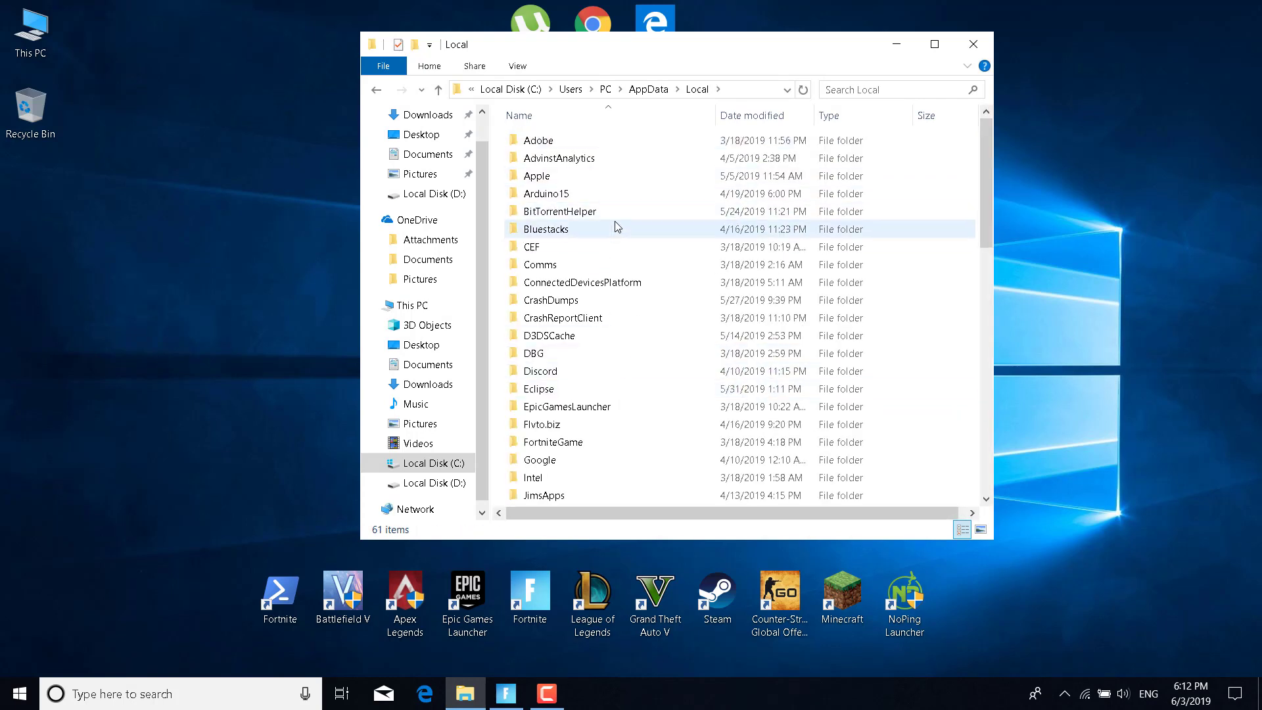
pyautogui.scroll(-2, 616, 298)
pyautogui.click(574, 341)
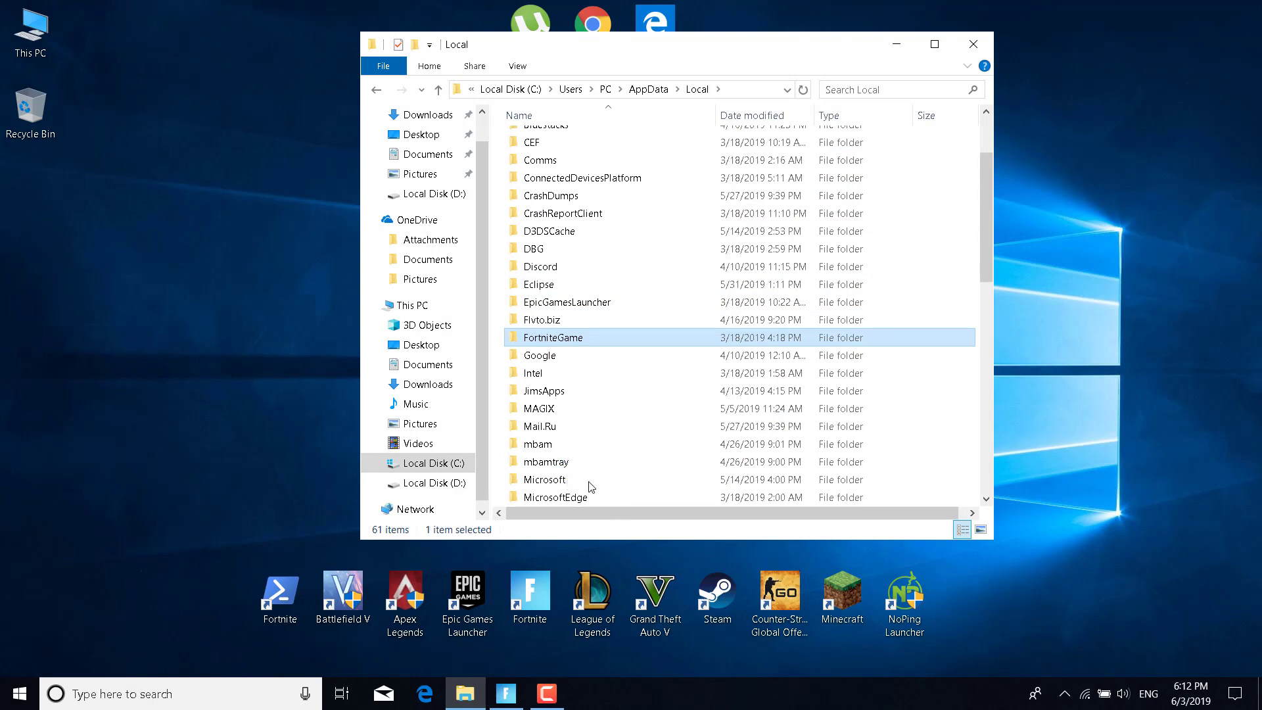
pyautogui.rightClick(572, 339)
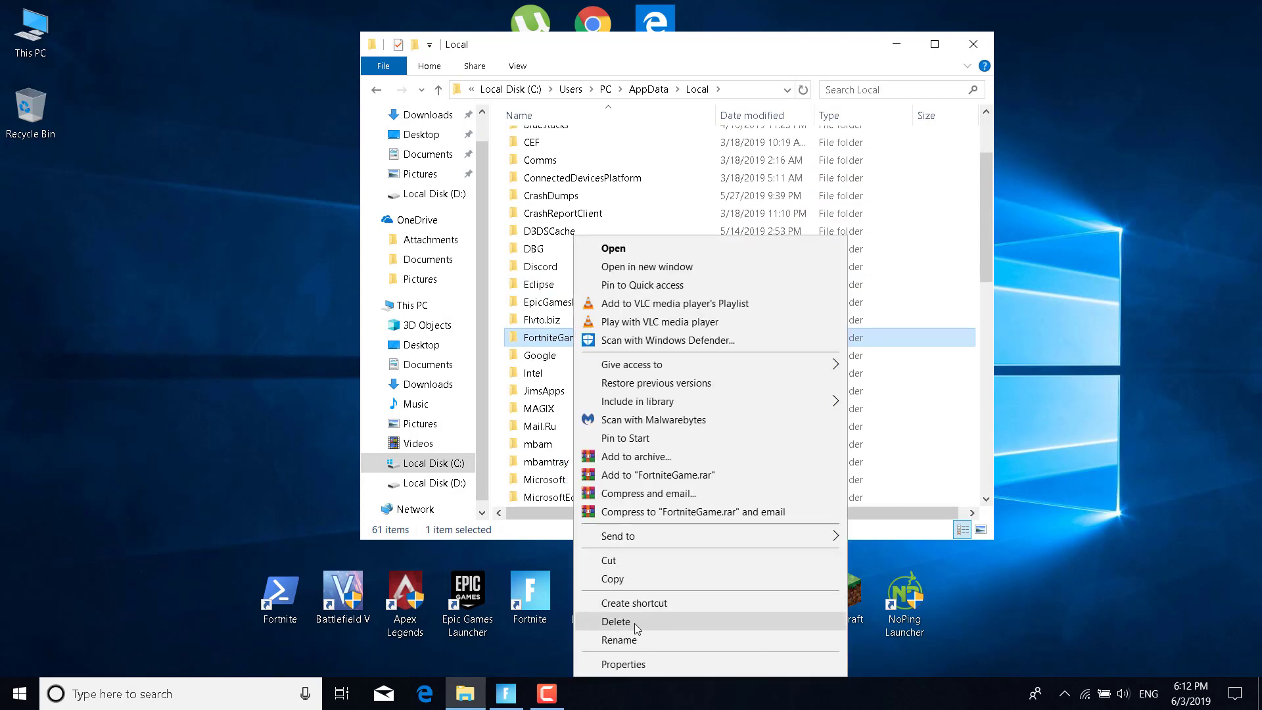
# Step: Close File Explorer and deselect the desktop icons
pyautogui.click(975, 45)
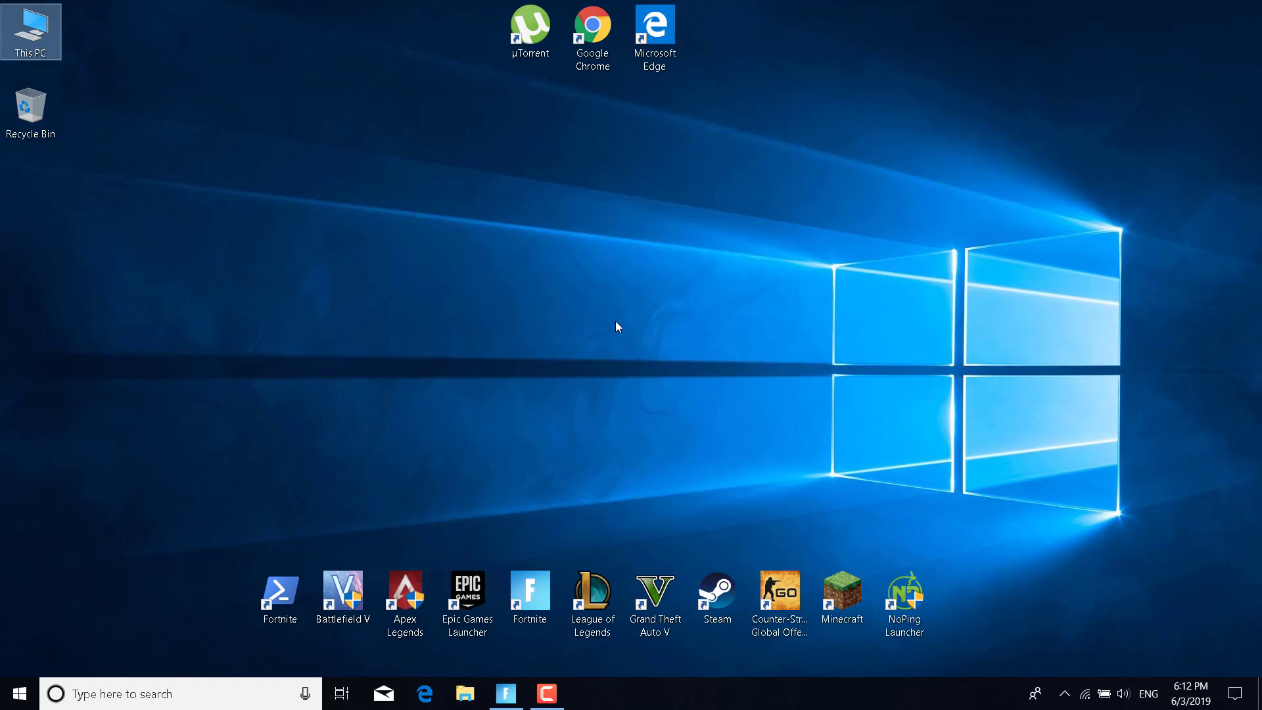
pyautogui.click(600, 363)
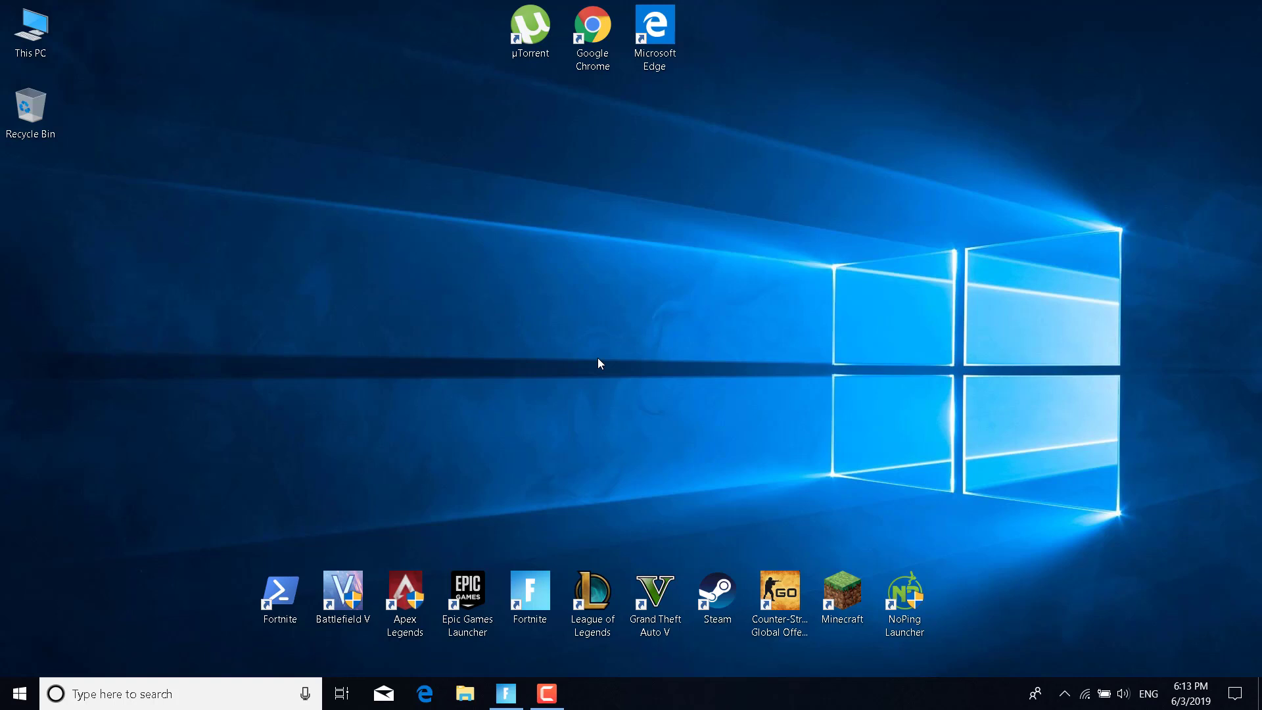
# Step: Search 'Windows Update' and open Check for updates to list the eight pending driver updates
pyautogui.click(246, 694)
pyautogui.write('Windows Upda')
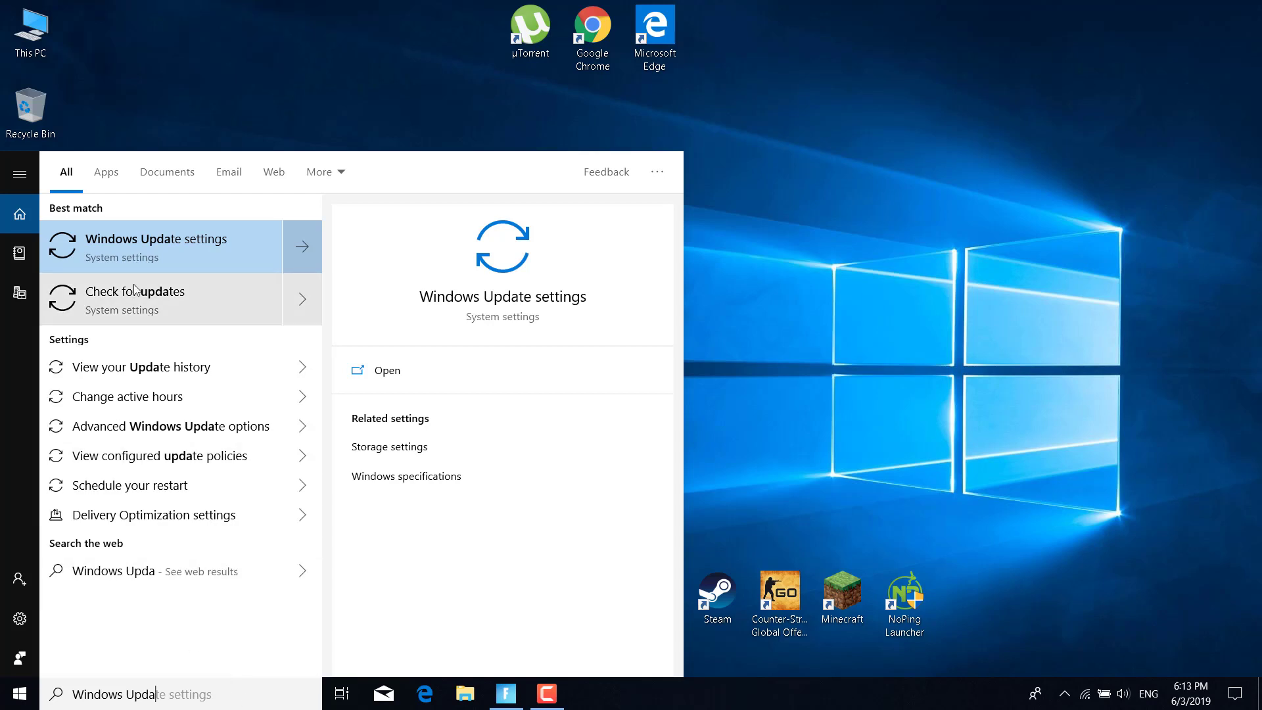
pyautogui.click(159, 317)
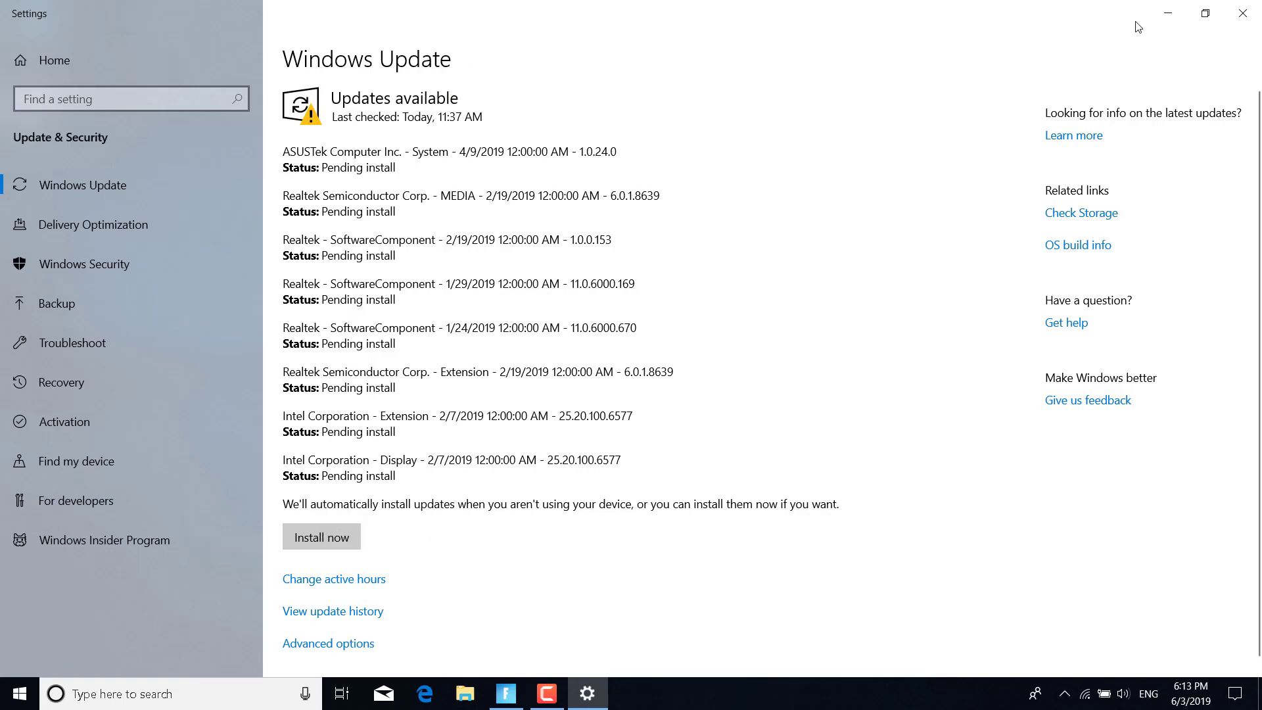
# Step: Close the Settings window, leaving the driver updates uninstalled
pyautogui.click(1242, 18)
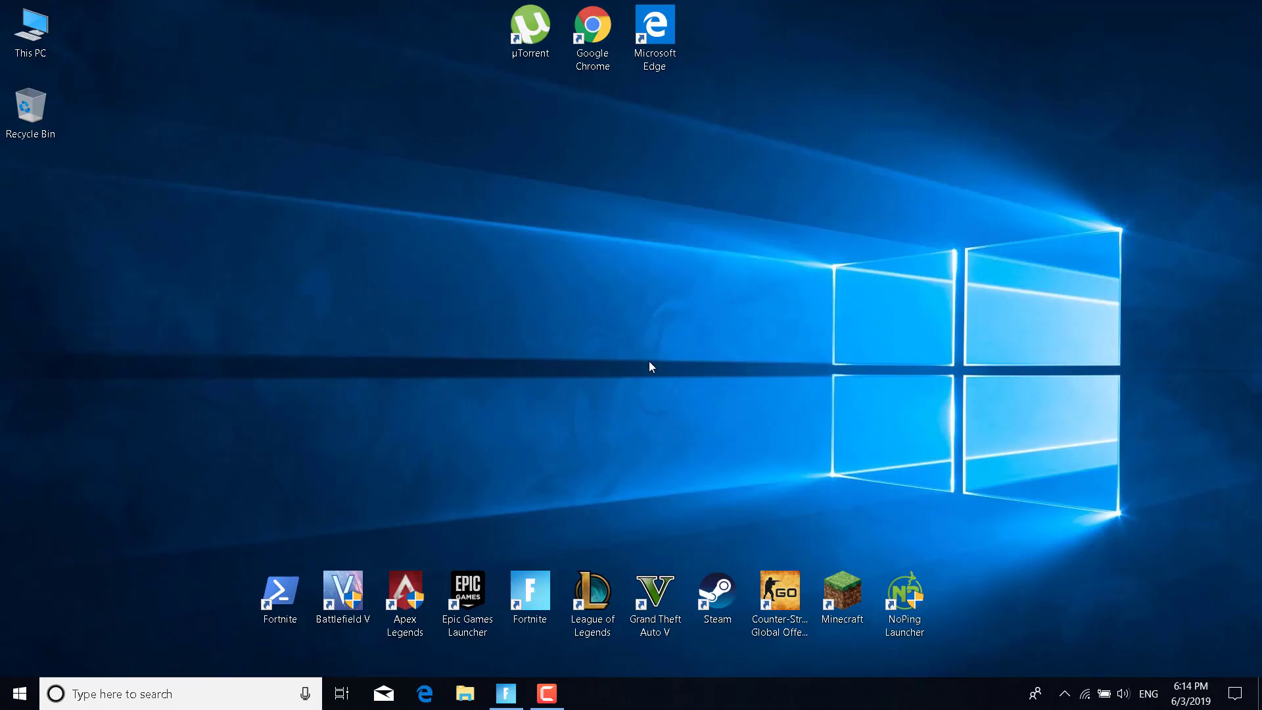